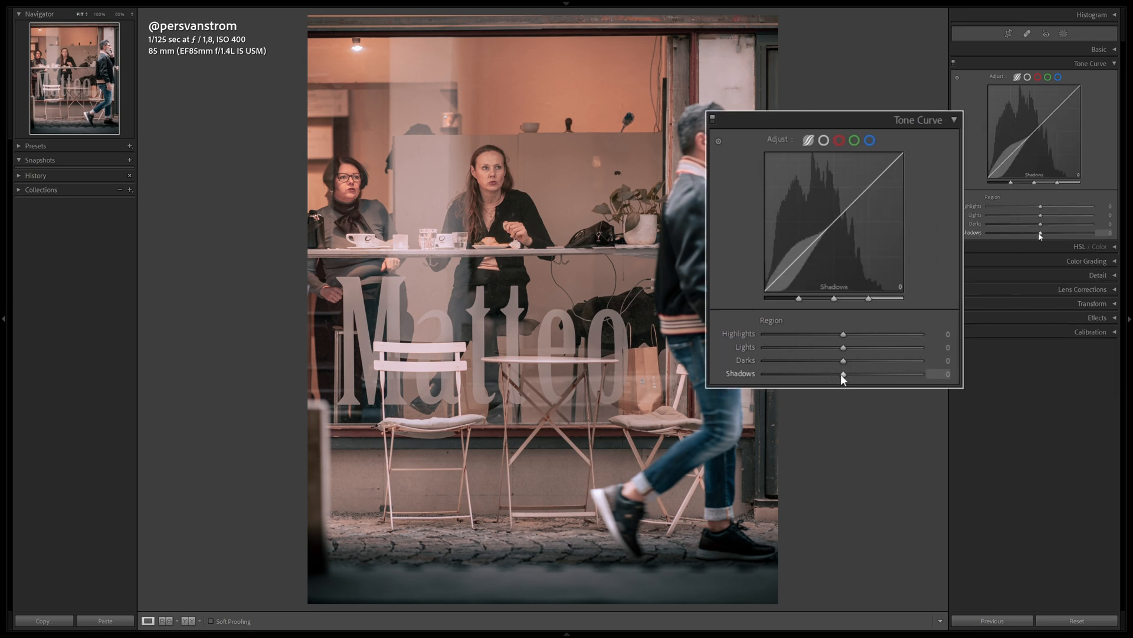
Try lowering the Shadows and Highlights regions of the parametric tone curve.
drag(841, 372, 821, 371)
mouse_move(1040, 206)
mouse_down()
mouse_move(1055, 209)
mouse_move(1031, 225)
mouse_up()
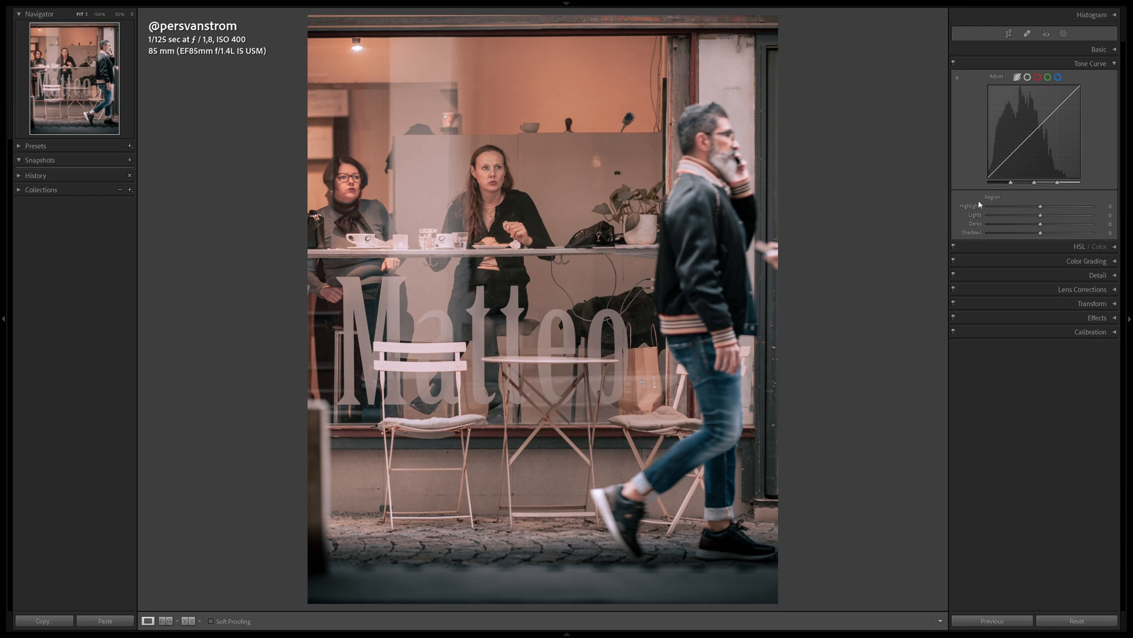
Switch to the point curve and add a highlight point at 180/180, a midtone point and a shadow point at 77/68.
click(1027, 77)
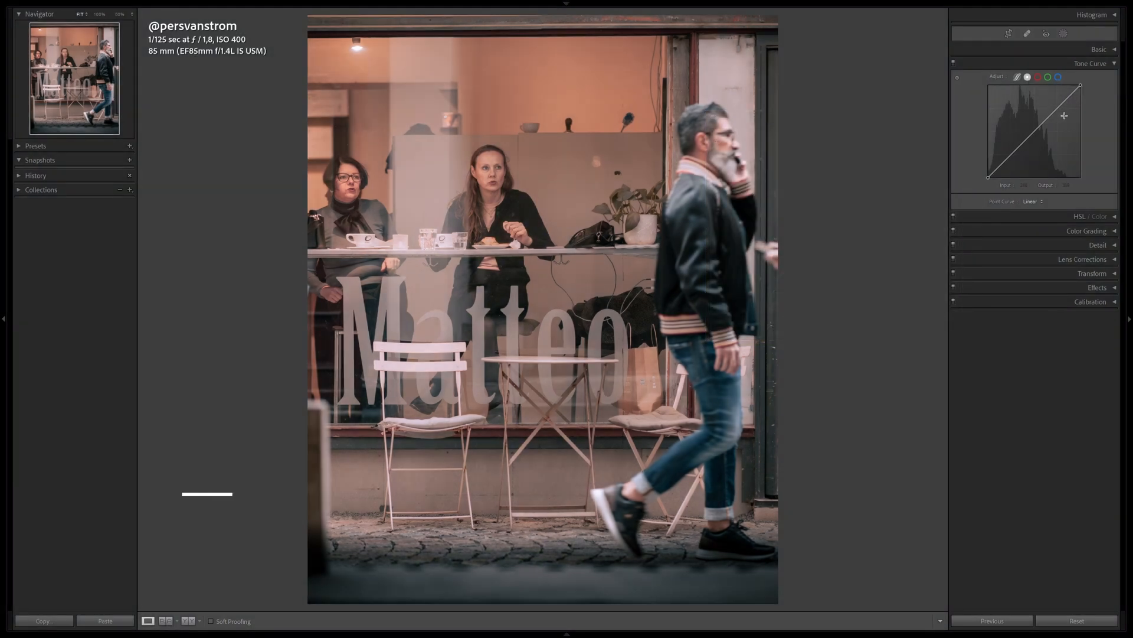
click(1053, 112)
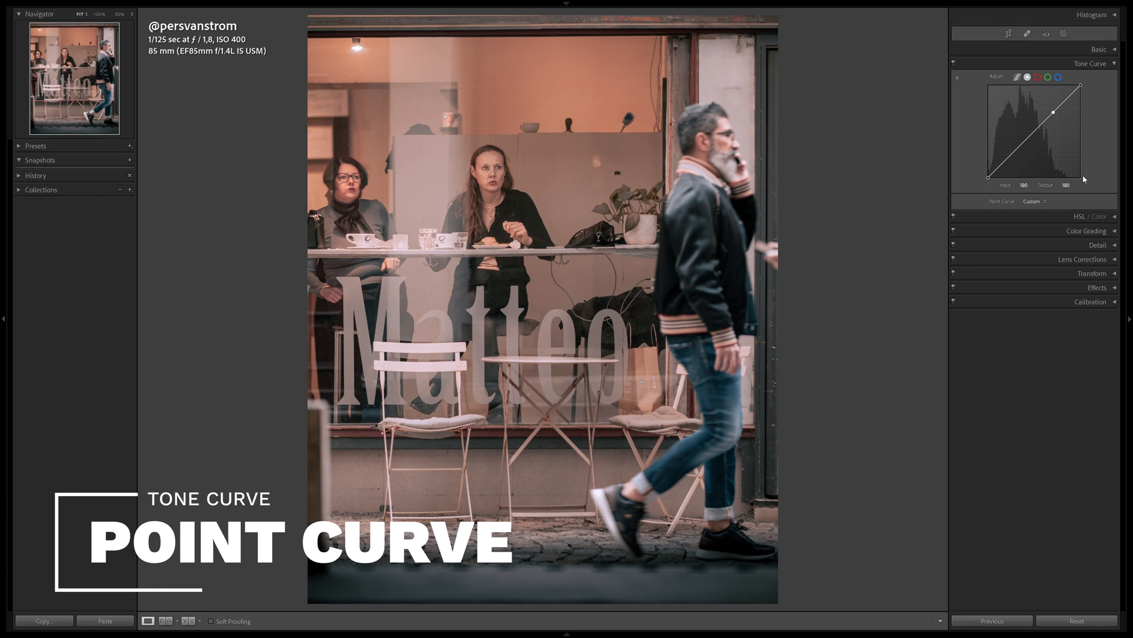
click(1033, 135)
drag(1016, 150, 1016, 153)
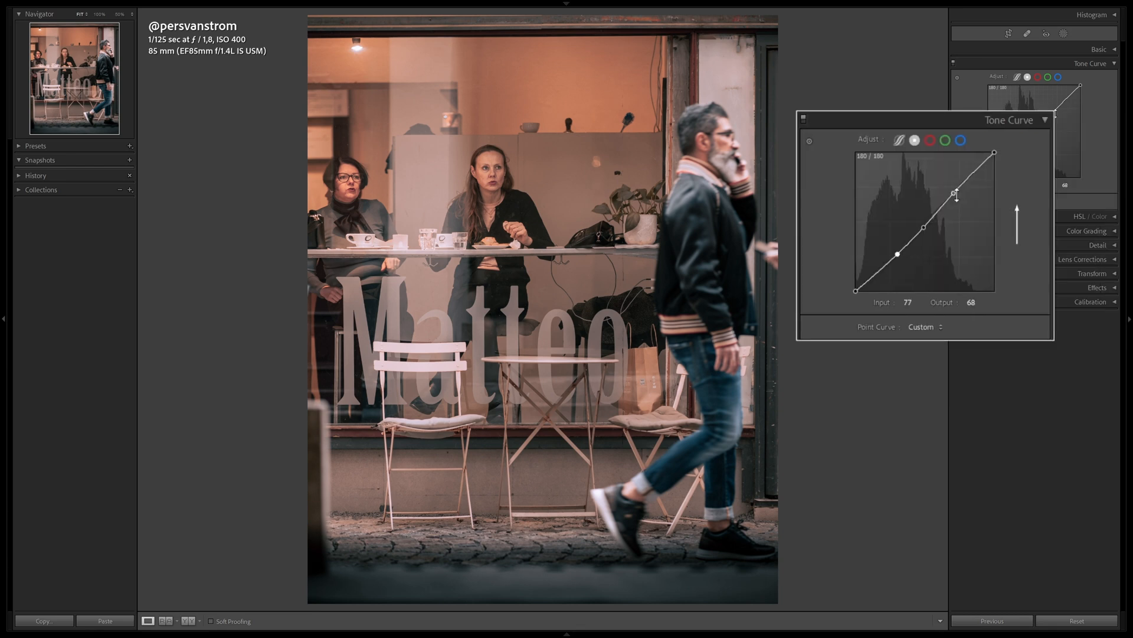
Shape an S-curve by raising the highlight point to about 186/207, lowering the shadow point to 66/44 and lifting the midtone point slightly.
drag(1053, 113, 1056, 103)
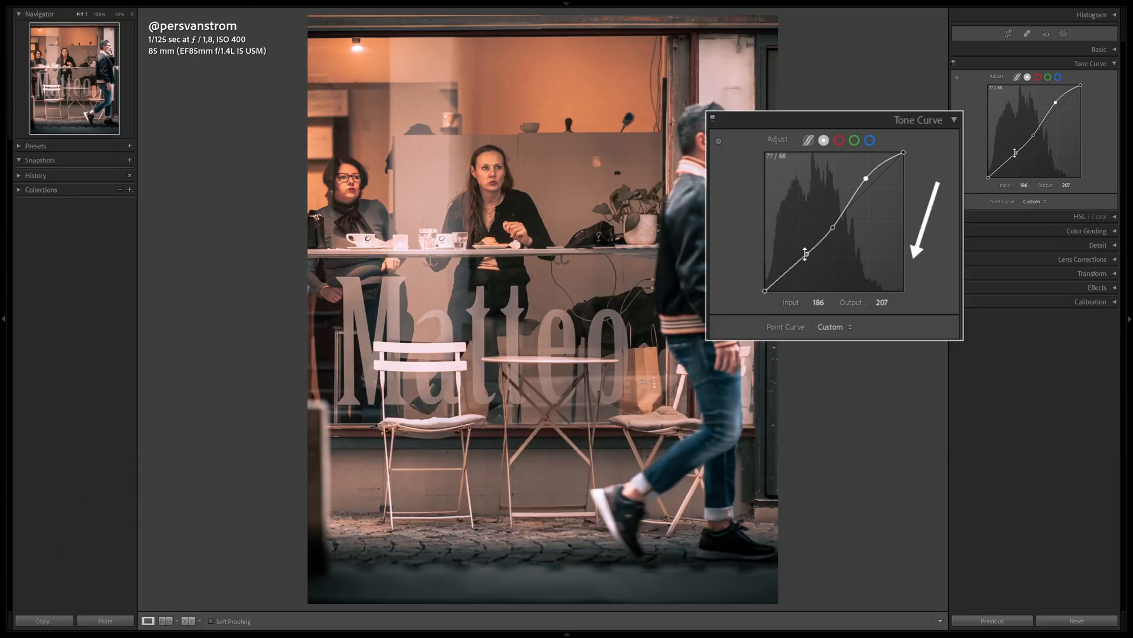
drag(804, 256, 802, 271)
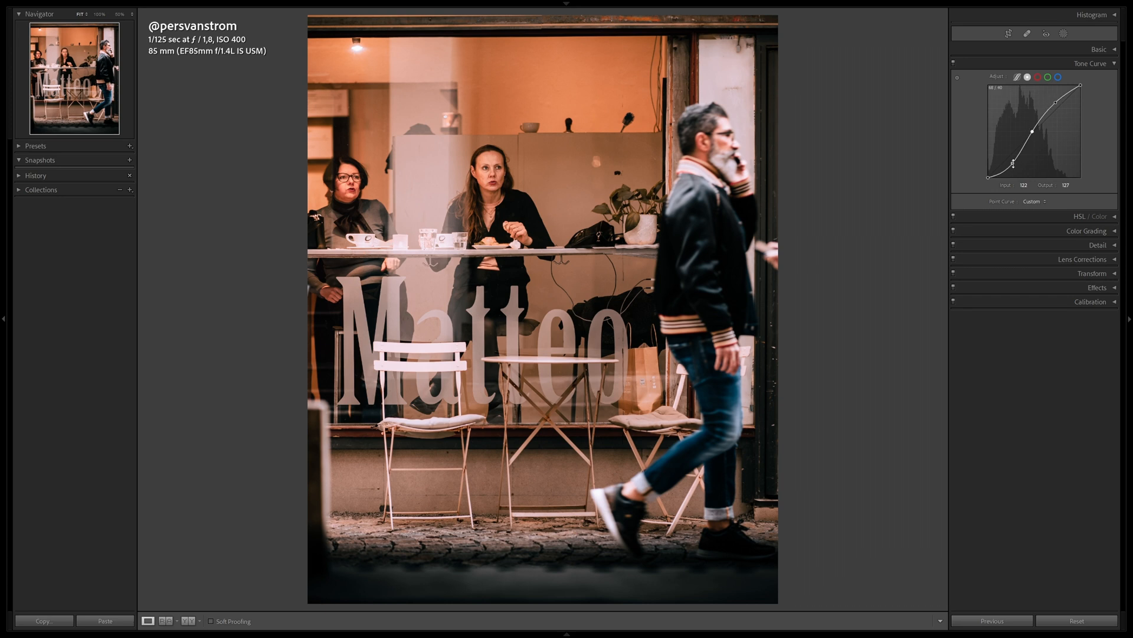
drag(1013, 163, 1014, 166)
mouse_move(1013, 163)
mouse_down()
mouse_move(1013, 150)
mouse_move(1013, 166)
mouse_up()
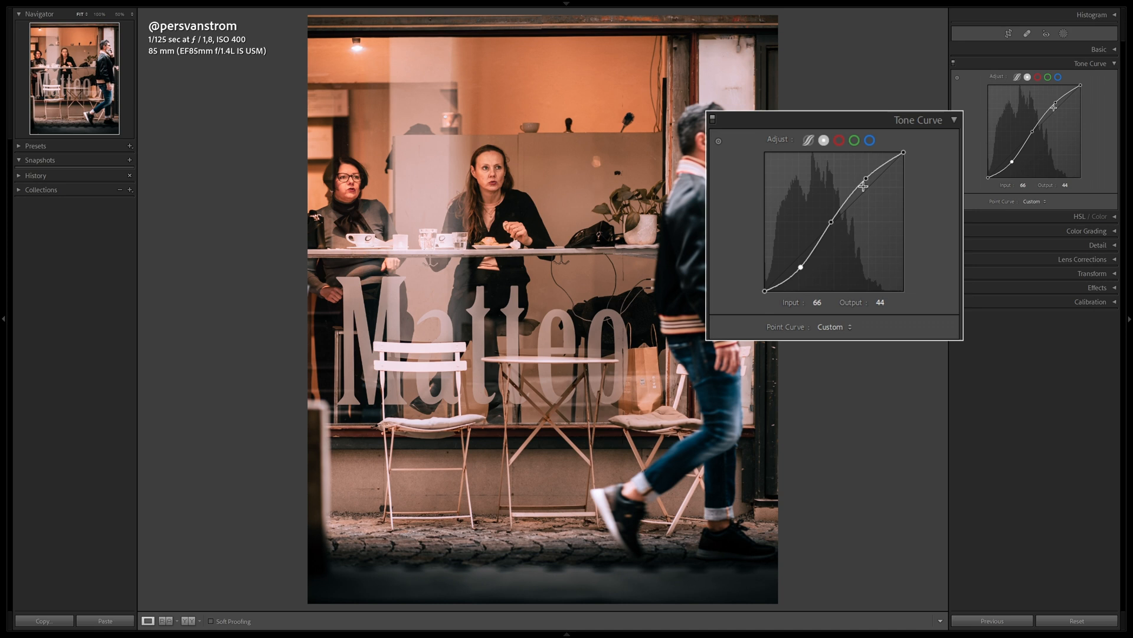
drag(1056, 105, 1056, 103)
mouse_move(1033, 133)
mouse_down()
mouse_move(1034, 143)
mouse_move(1033, 130)
mouse_up()
Delete the shadow control point from the point curve and reset all curve channels.
right_click(1013, 161)
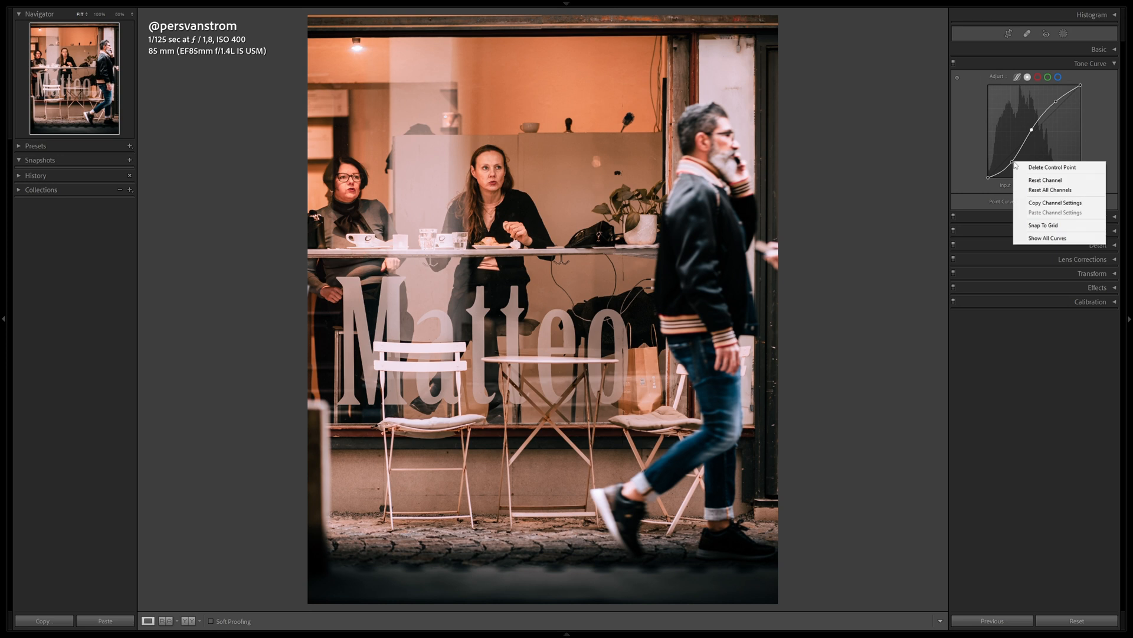
click(1025, 167)
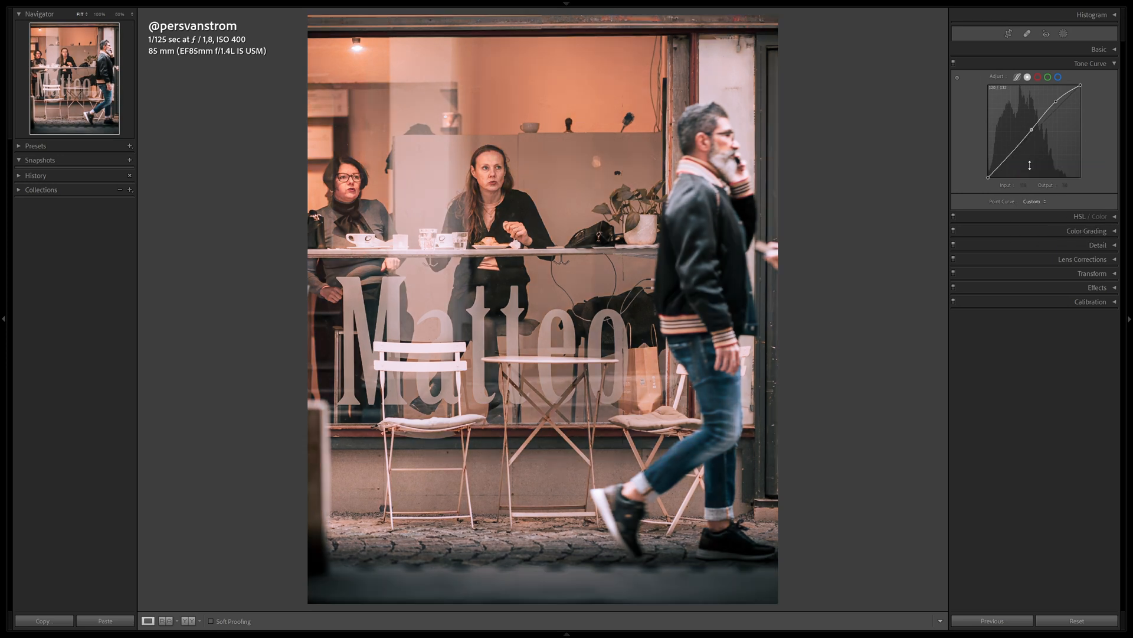
right_click(1029, 159)
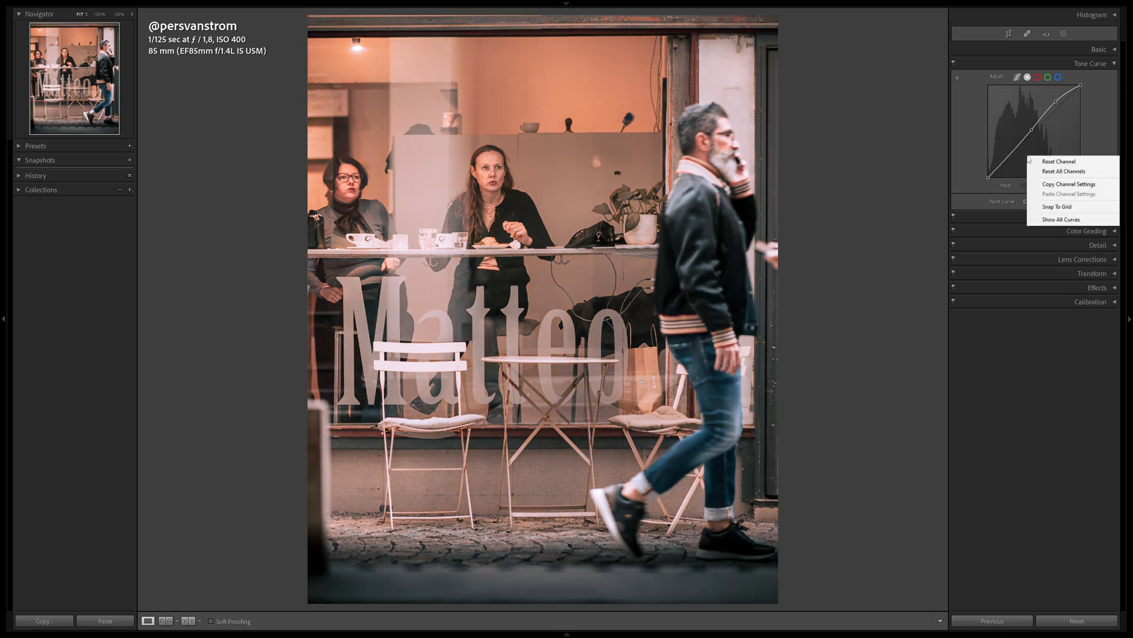
click(1048, 171)
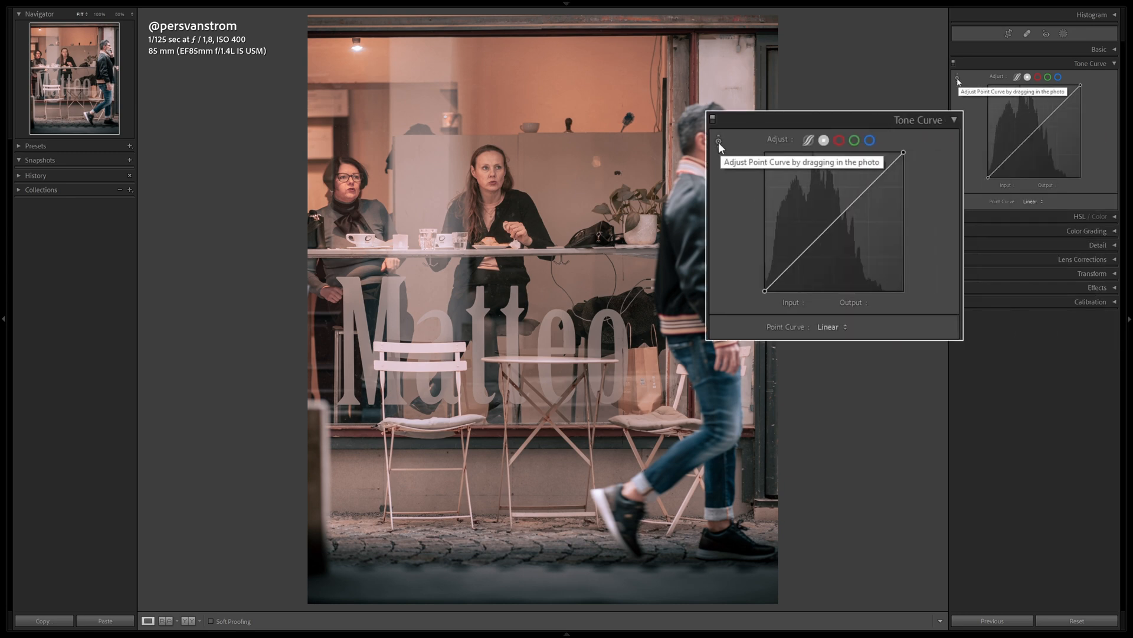
Activate on-photo point curve adjustment and lift the dark tones of the clothing, with curve points at 17/21 and 35/38.
click(957, 78)
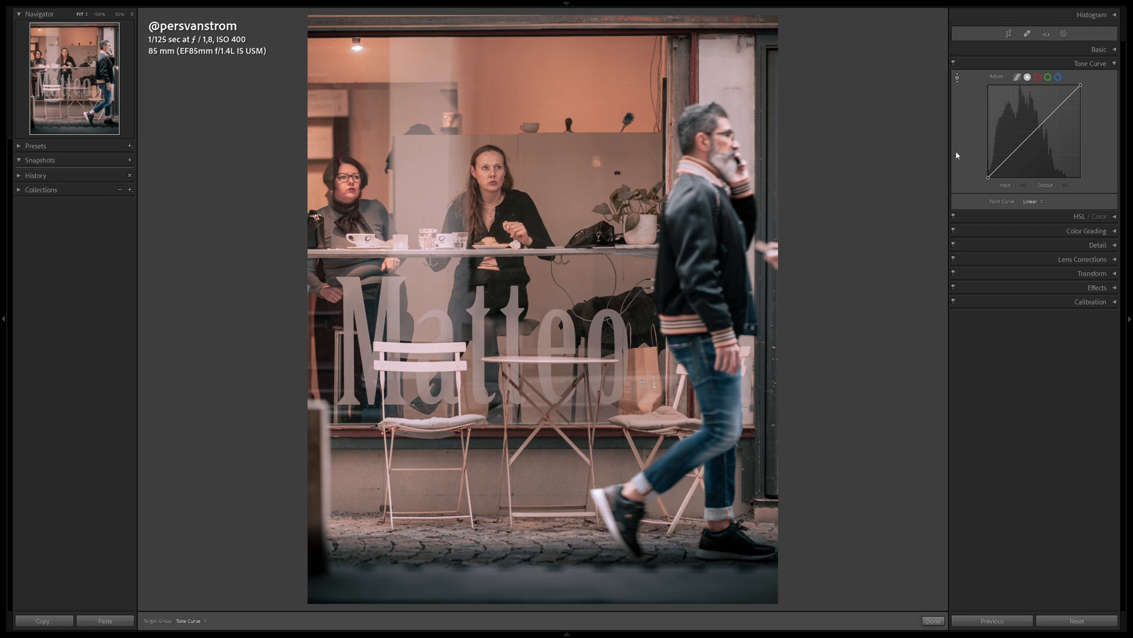
drag(995, 167, 1041, 124)
click(999, 163)
drag(1001, 168, 1002, 165)
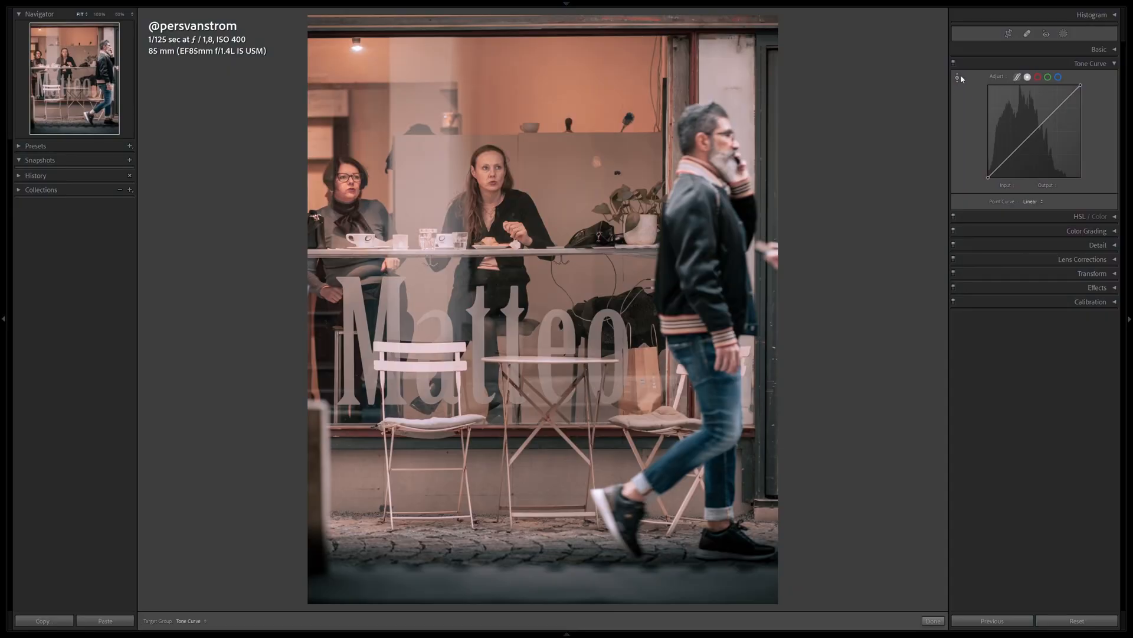
click(957, 78)
mouse_move(699, 254)
mouse_down()
mouse_move(699, 237)
mouse_move(699, 246)
mouse_up()
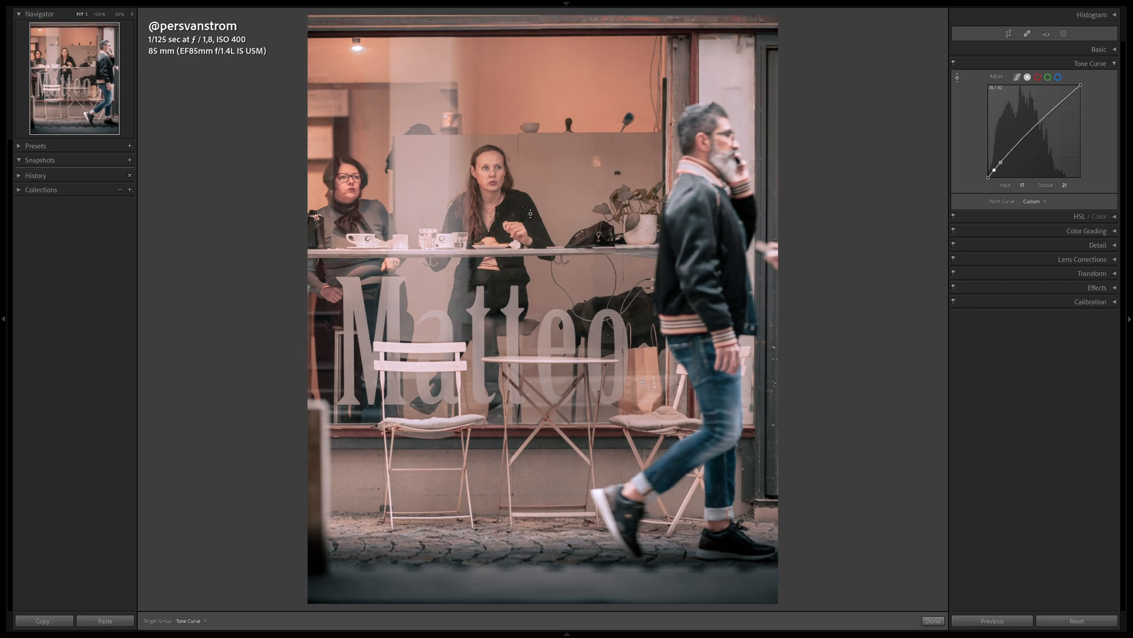
drag(1001, 162, 1001, 164)
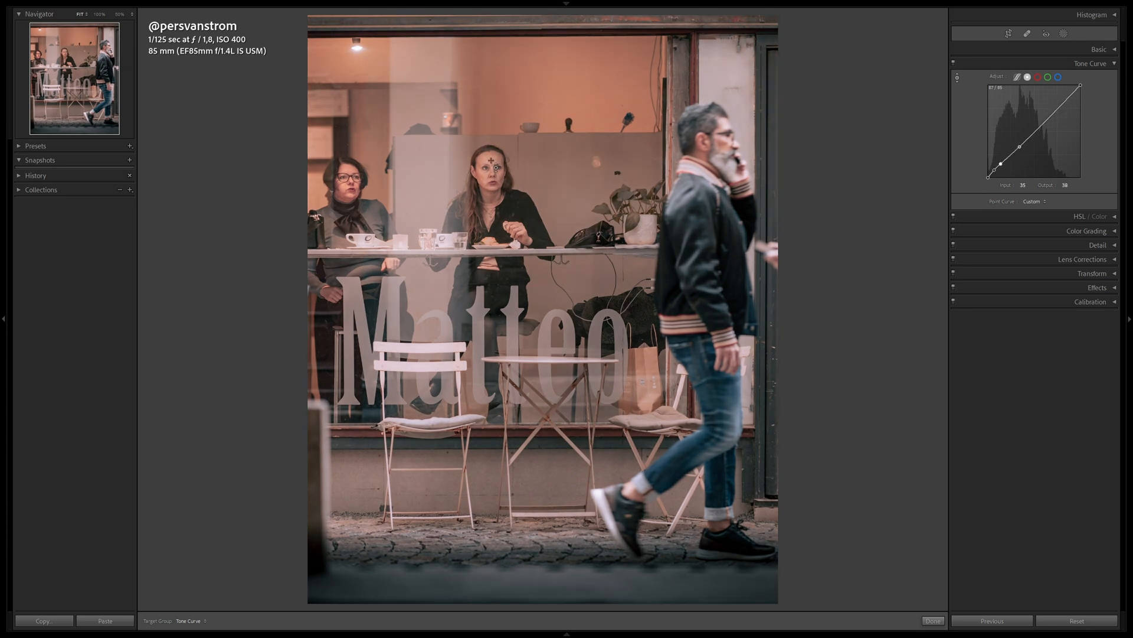
Brighten the woman's face tones, darken the lamp highlights to 238/227 directly on the photo, and turn off on-photo adjustment.
drag(489, 167, 489, 155)
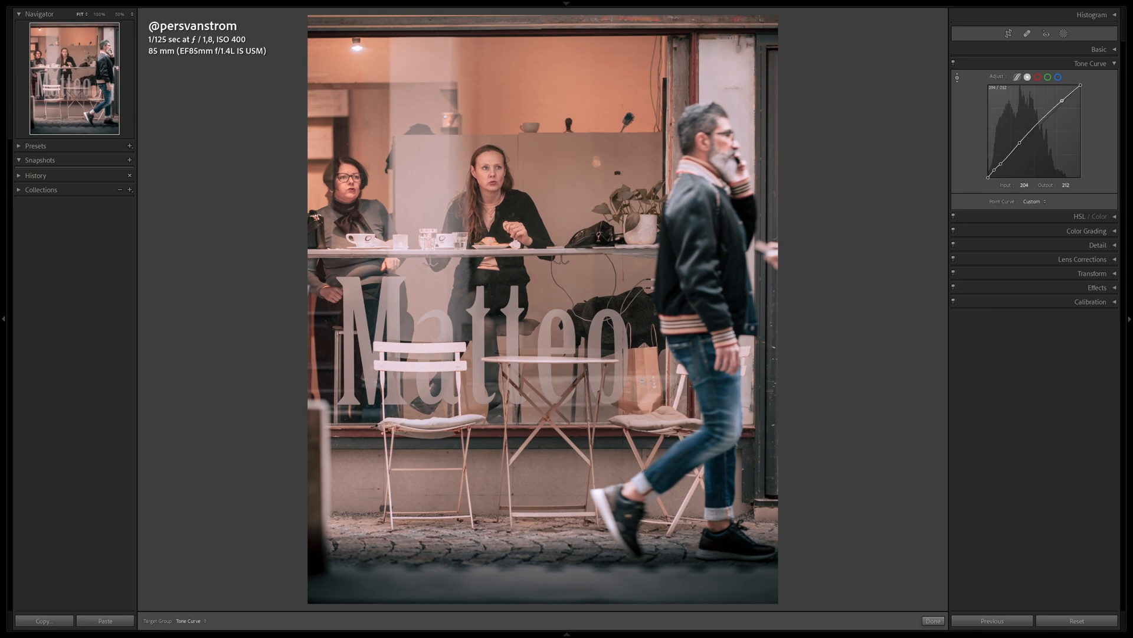
drag(536, 443, 536, 450)
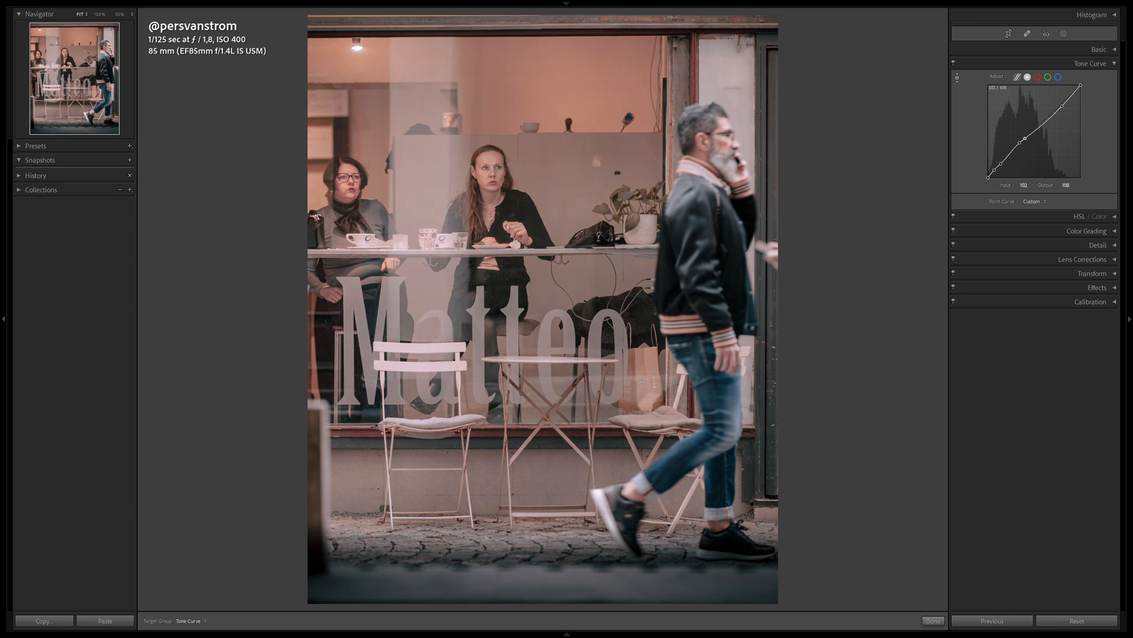
drag(434, 490, 434, 492)
mouse_move(719, 73)
mouse_down()
mouse_move(719, 82)
mouse_move(719, 73)
mouse_up()
drag(357, 50, 357, 57)
drag(561, 183, 561, 183)
click(957, 77)
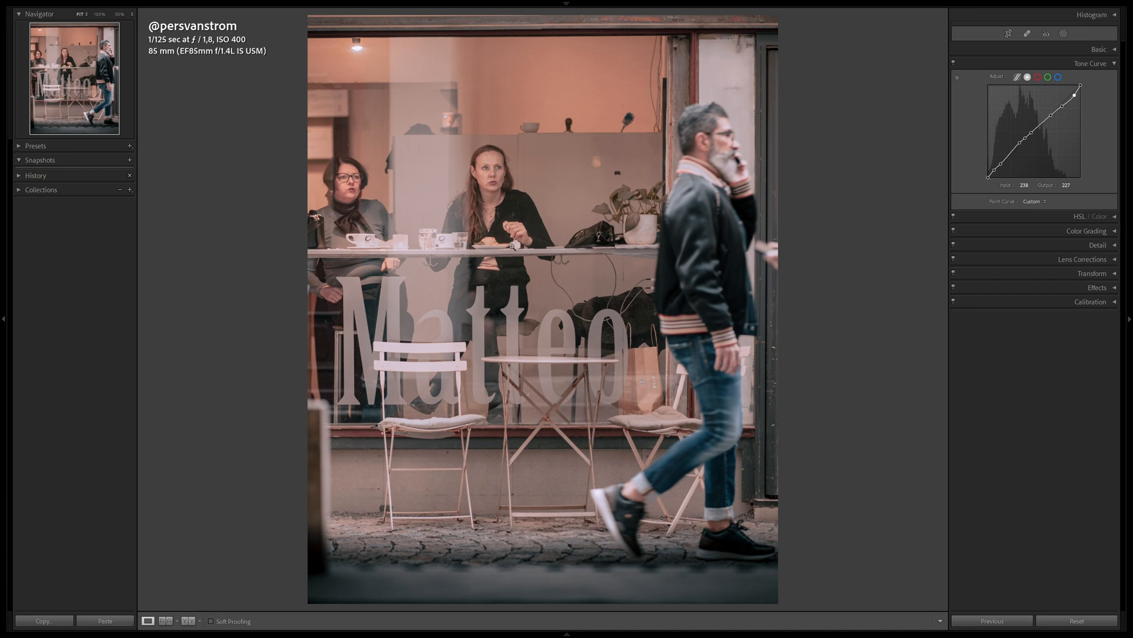
Fine-tune the curve's shadow and midtone points in small increments, setting one to 102/106, and toggle the tone curve off and on to compare.
click(995, 171)
drag(996, 172, 996, 173)
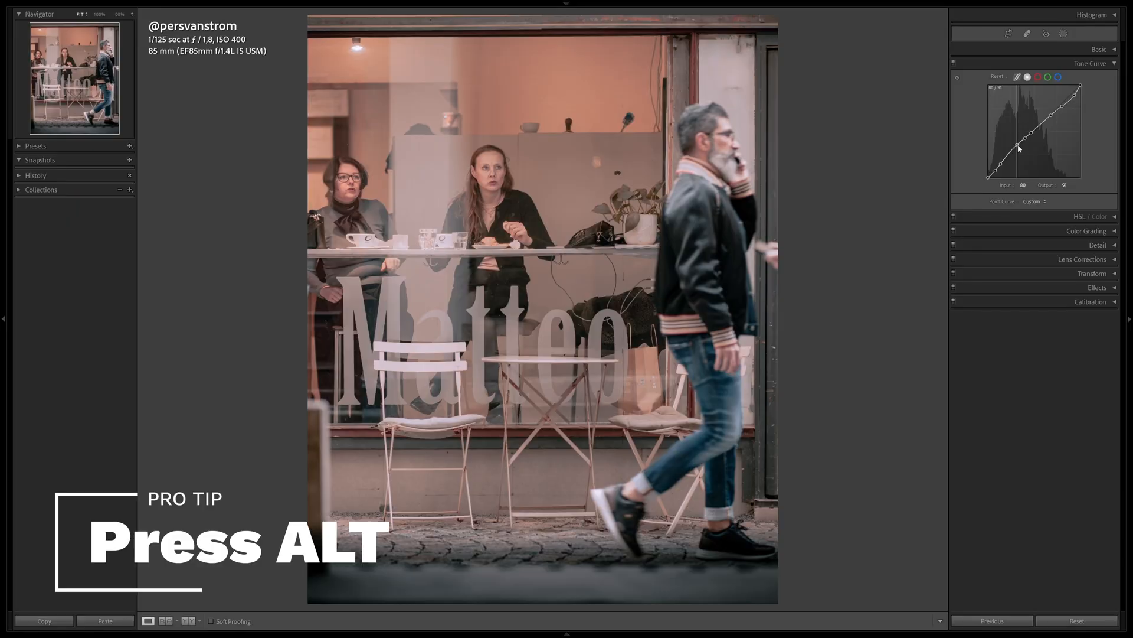
drag(1018, 147, 1019, 154)
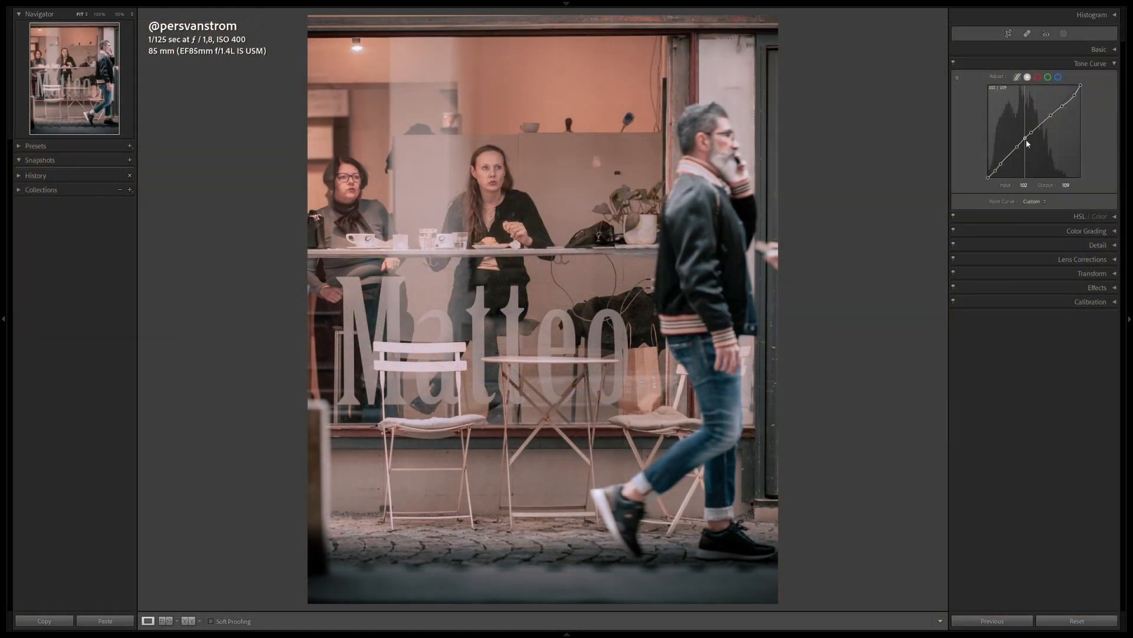
drag(1026, 140, 1026, 145)
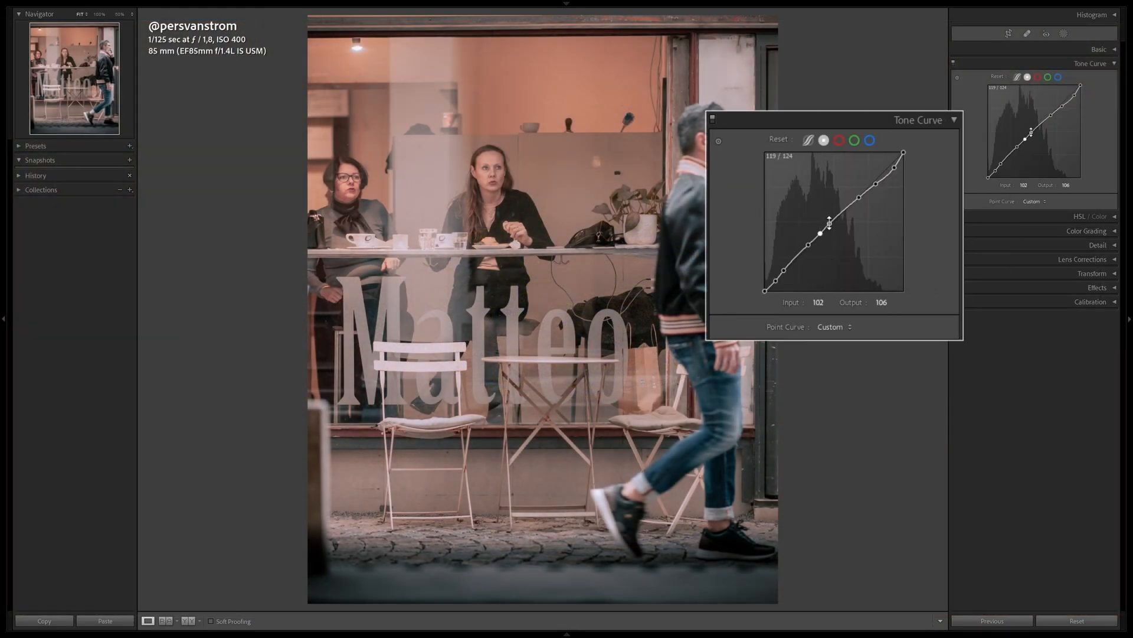
click(876, 182)
click(954, 63)
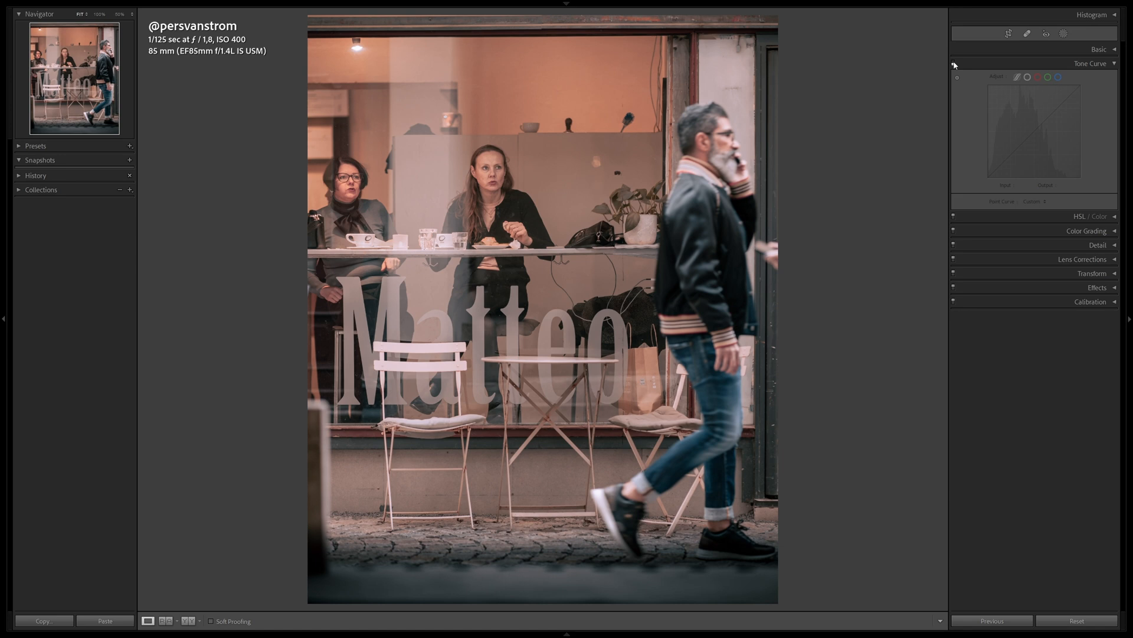
click(954, 63)
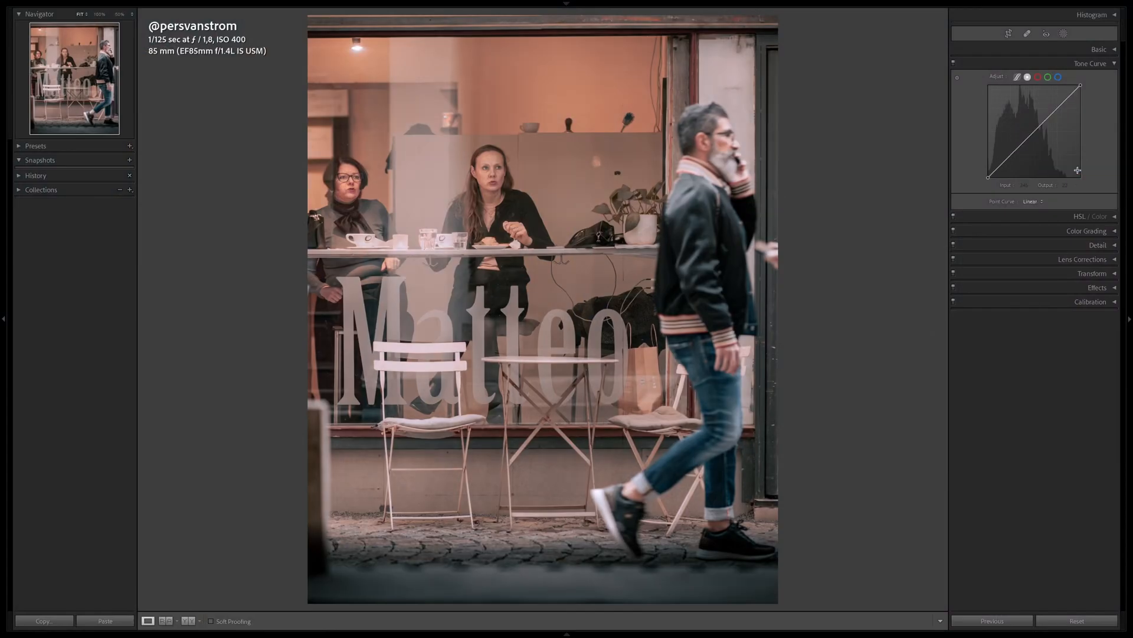
Try a strong S-curve with deeply lowered shadows and highlights raised to 189/235, and reset the curve.
drag(1006, 160, 1006, 173)
drag(1058, 115, 1057, 93)
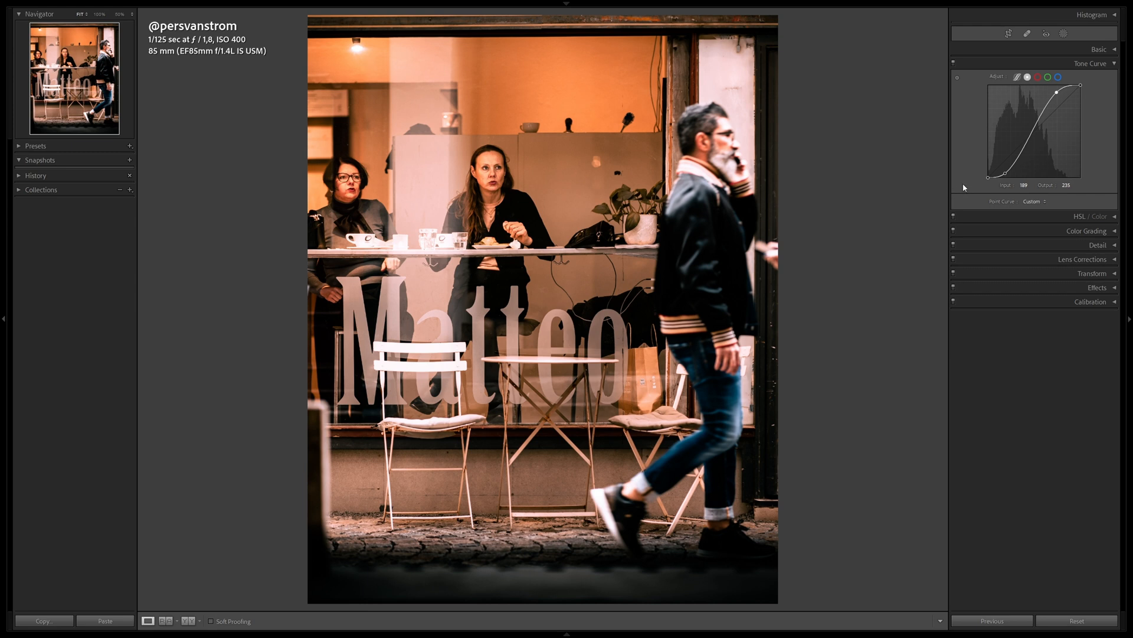
right_click(1046, 151)
click(1071, 166)
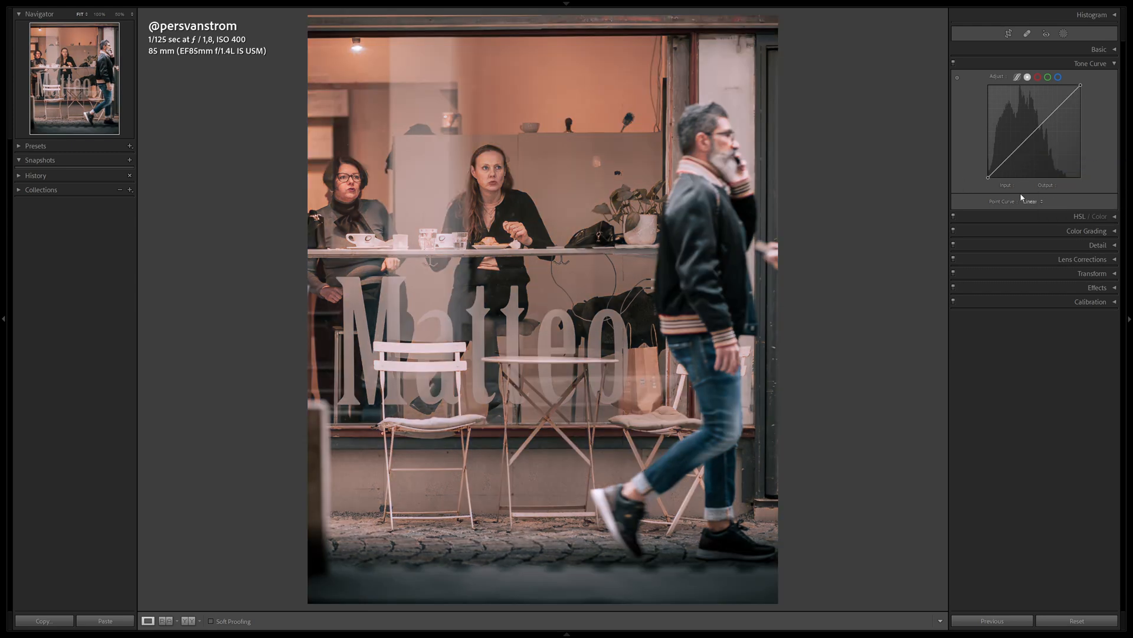
Build a subtle contrast curve with shadow points at 34/26 and 74/67, anchored midtones and slightly raised highlights.
drag(1001, 165, 1000, 168)
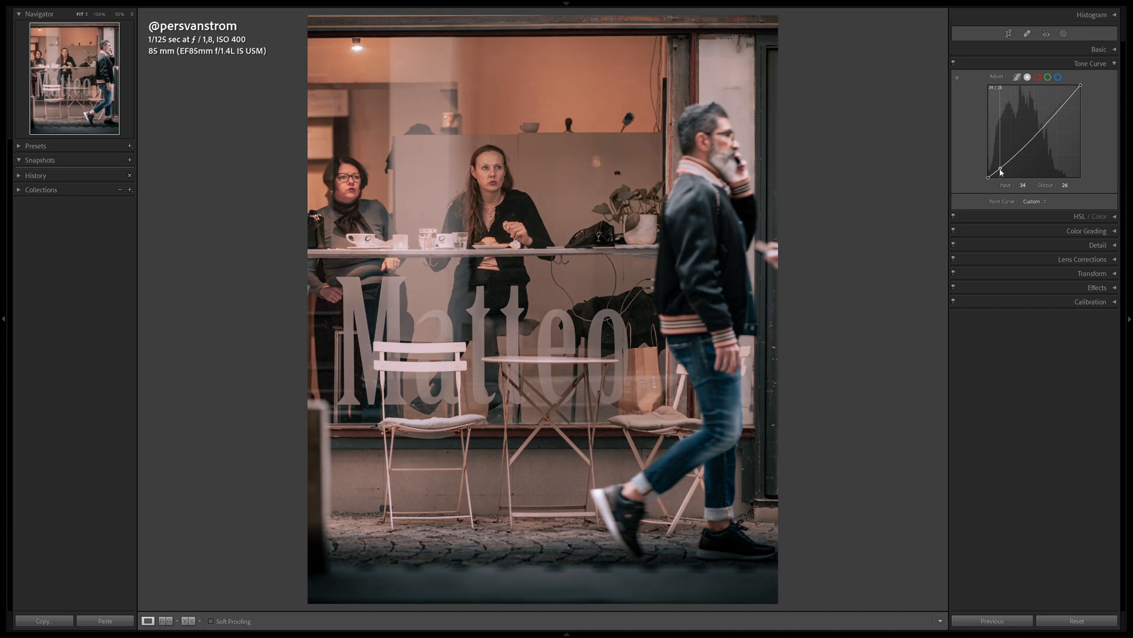
click(1015, 153)
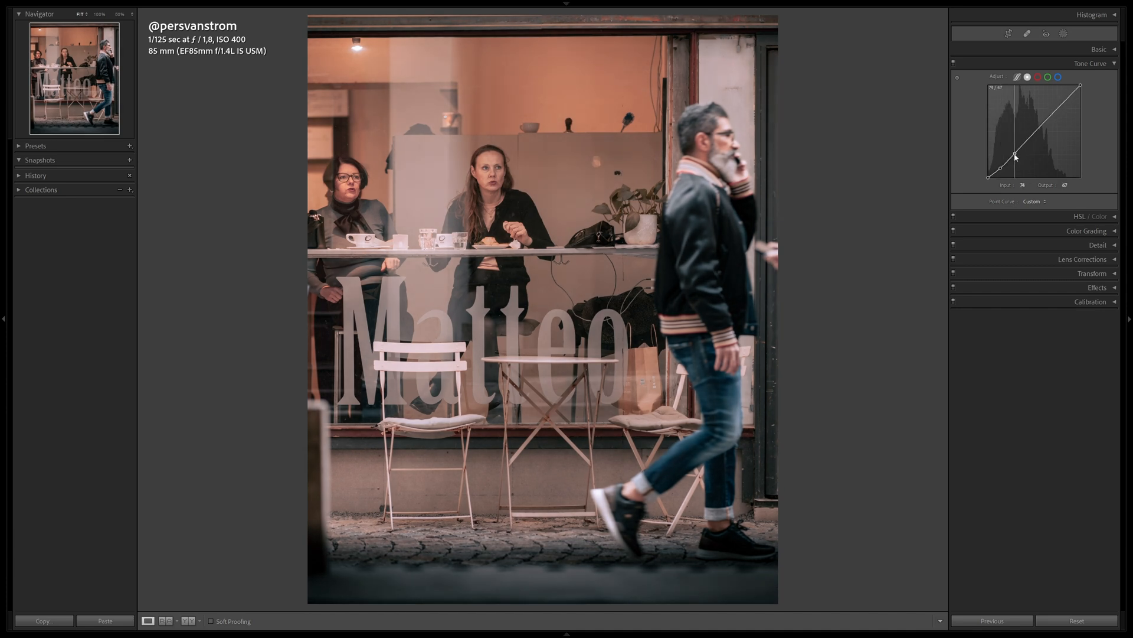
drag(1039, 129, 1052, 113)
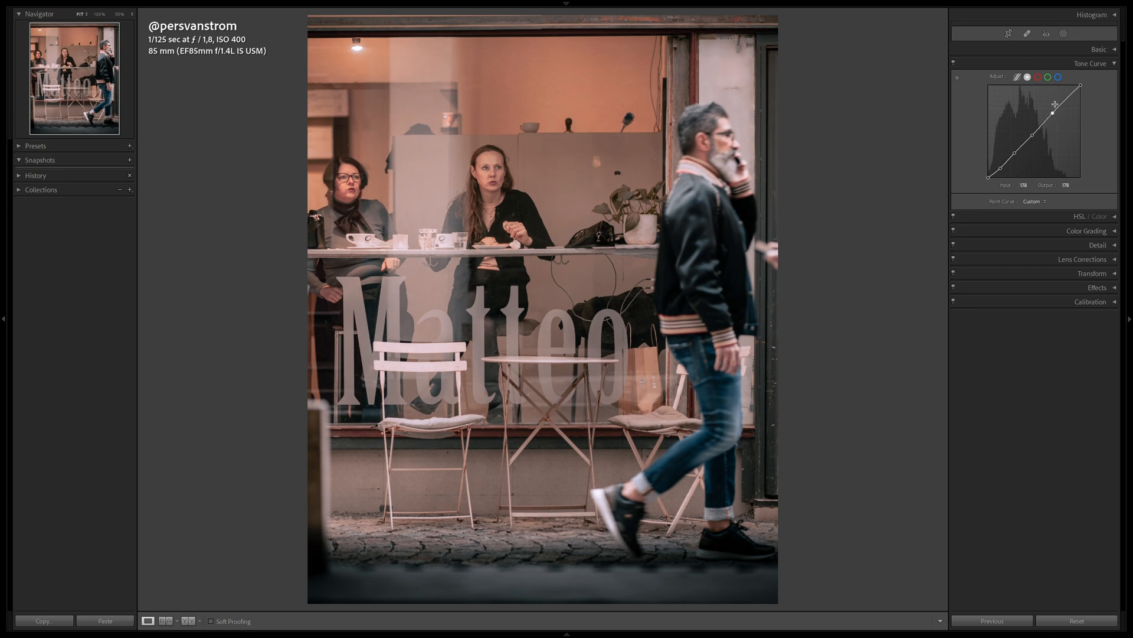
drag(1066, 101, 1066, 98)
Lower the red channel curve slightly with points at 91/83, in the midtones and at 206/203.
click(1038, 77)
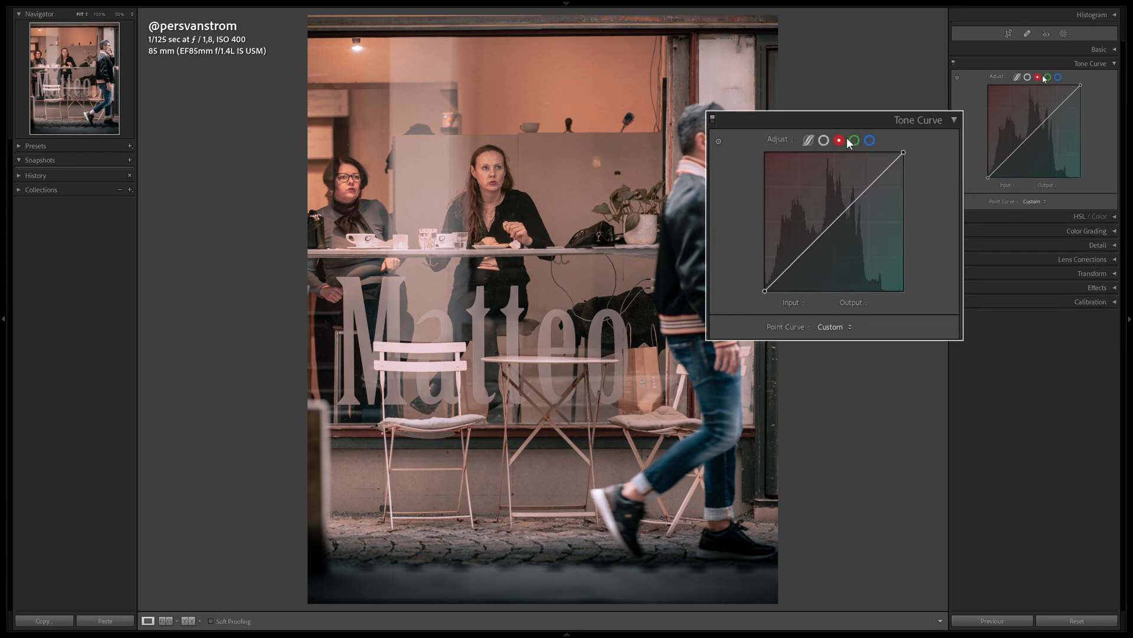
drag(1058, 106, 1045, 123)
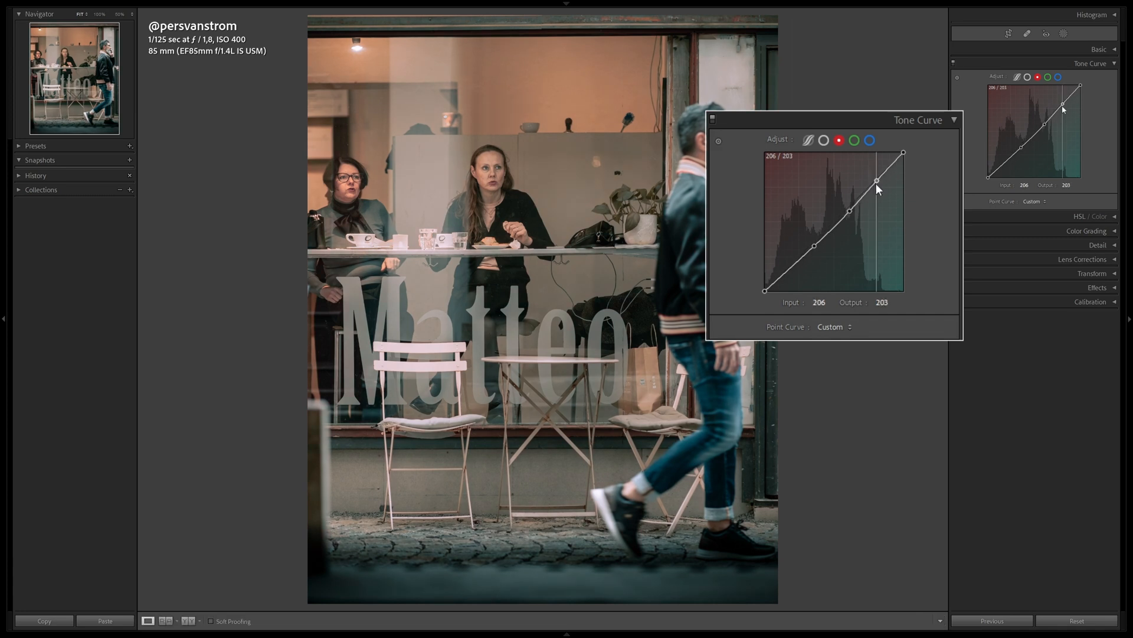
drag(1064, 107, 1063, 107)
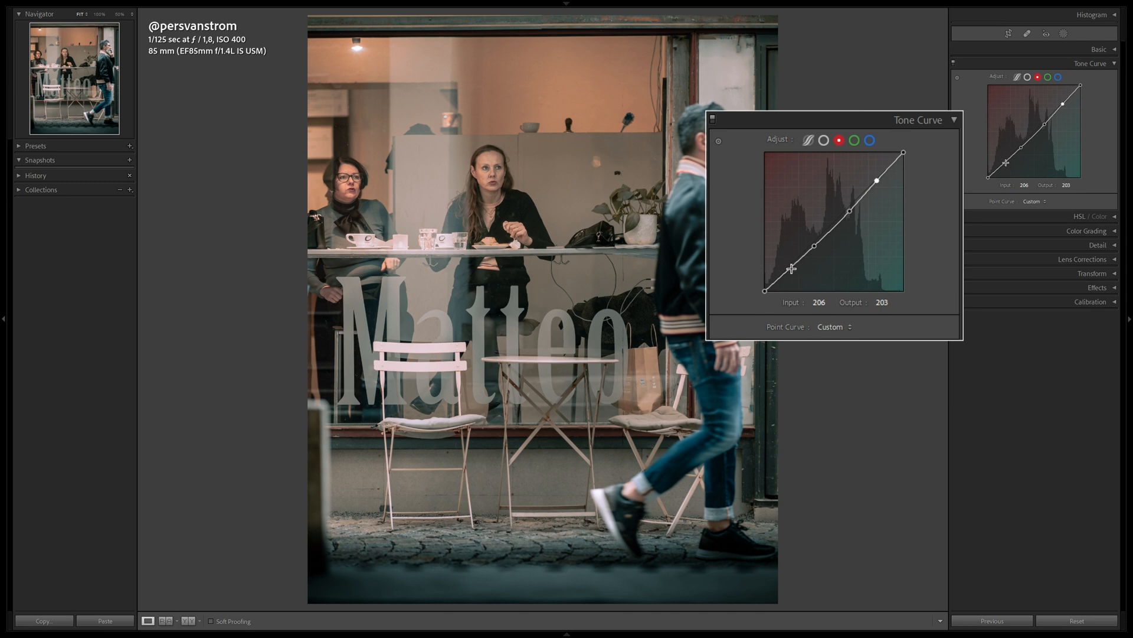
Try pulling the red channel's shadows down to 57/32, and undo the change.
drag(791, 268, 799, 278)
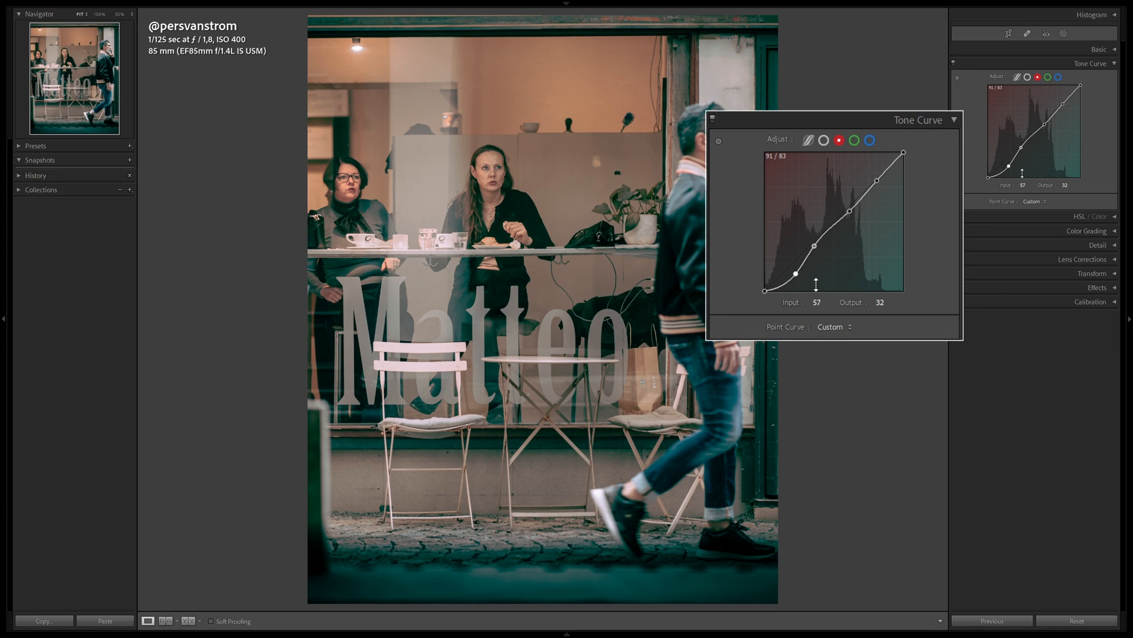
key(ctrl+z)
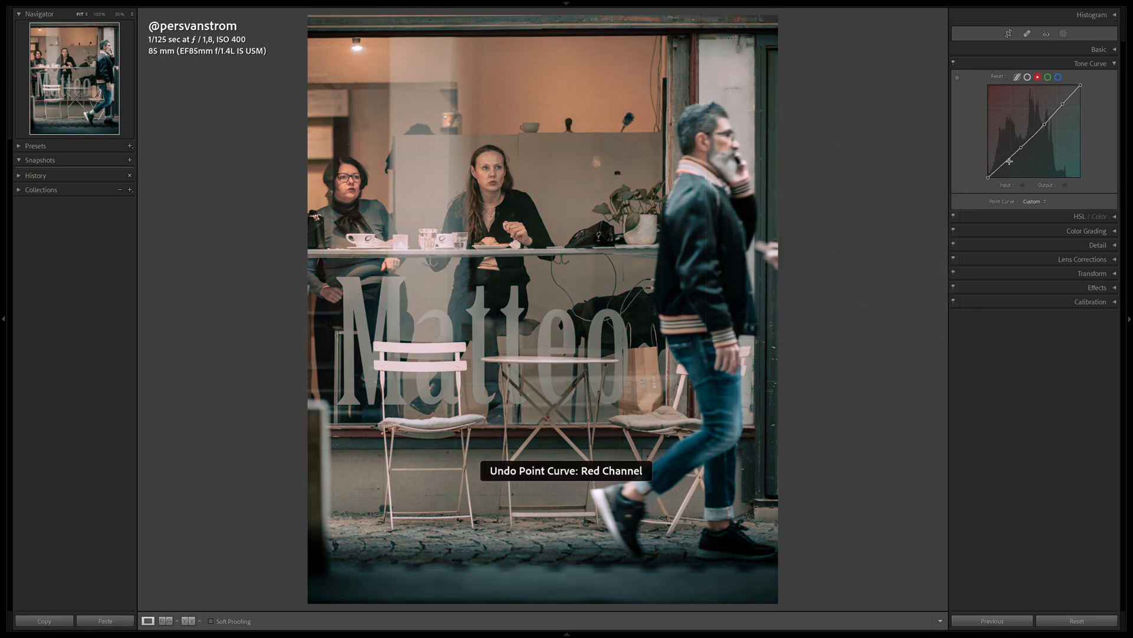
Add a red channel shadow point at 50/45, raise the red midtone point, and return to the main point curve.
click(1006, 162)
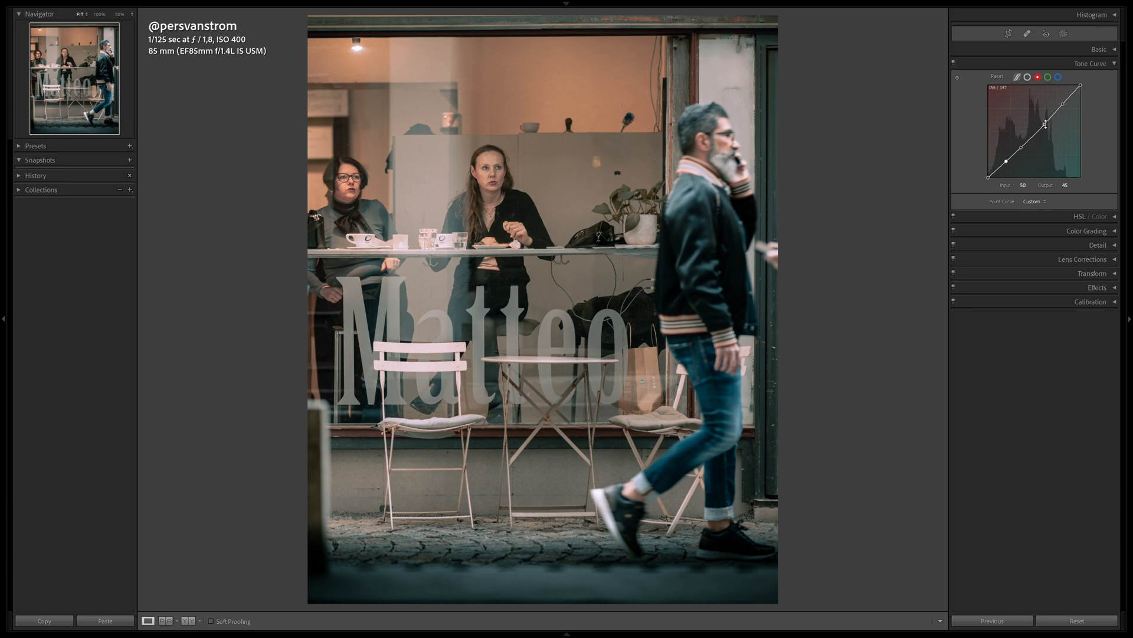
drag(1045, 124, 1041, 113)
click(957, 78)
click(1028, 77)
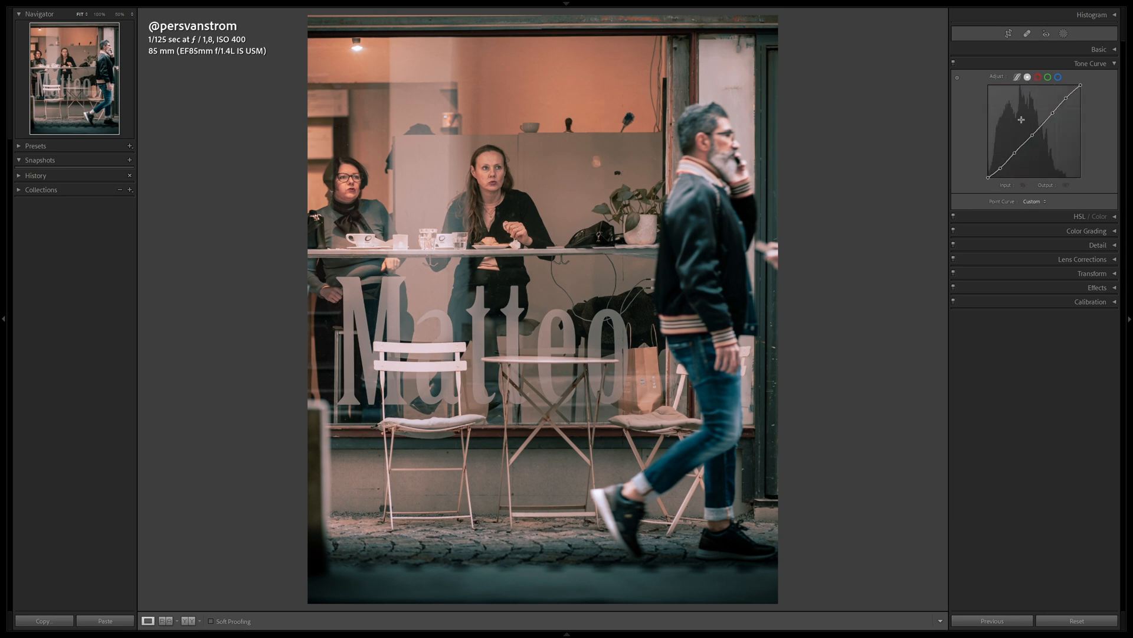
Compare the photo with the tone curve off and on, and review the red, green and blue channel curves.
click(953, 63)
click(953, 62)
click(1048, 77)
click(1058, 77)
click(1047, 77)
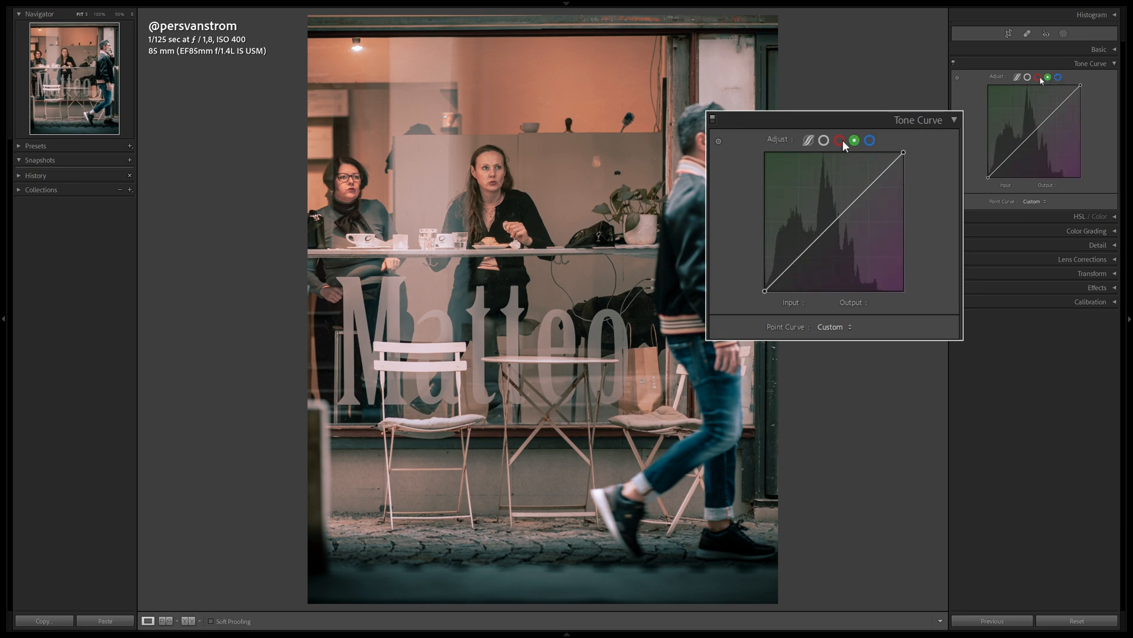
click(1038, 77)
click(1048, 77)
click(1059, 77)
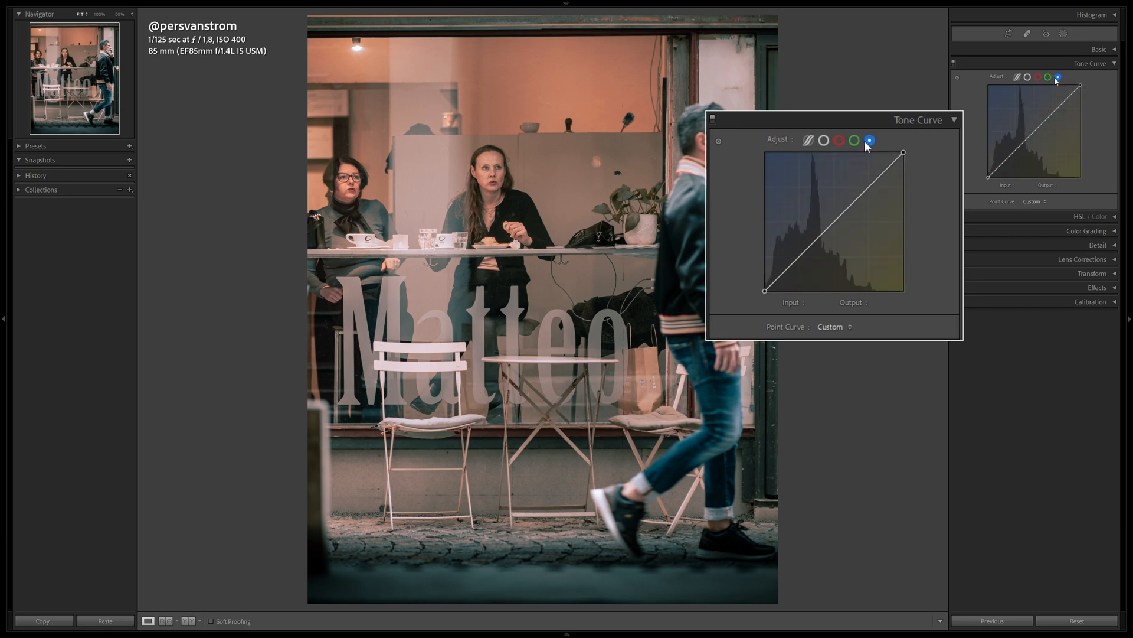
Lift the blue midtones slightly, and shape the green curve with a midtone point at 132/138, a shadow anchor and highlights at 207/205.
drag(1035, 130, 1033, 128)
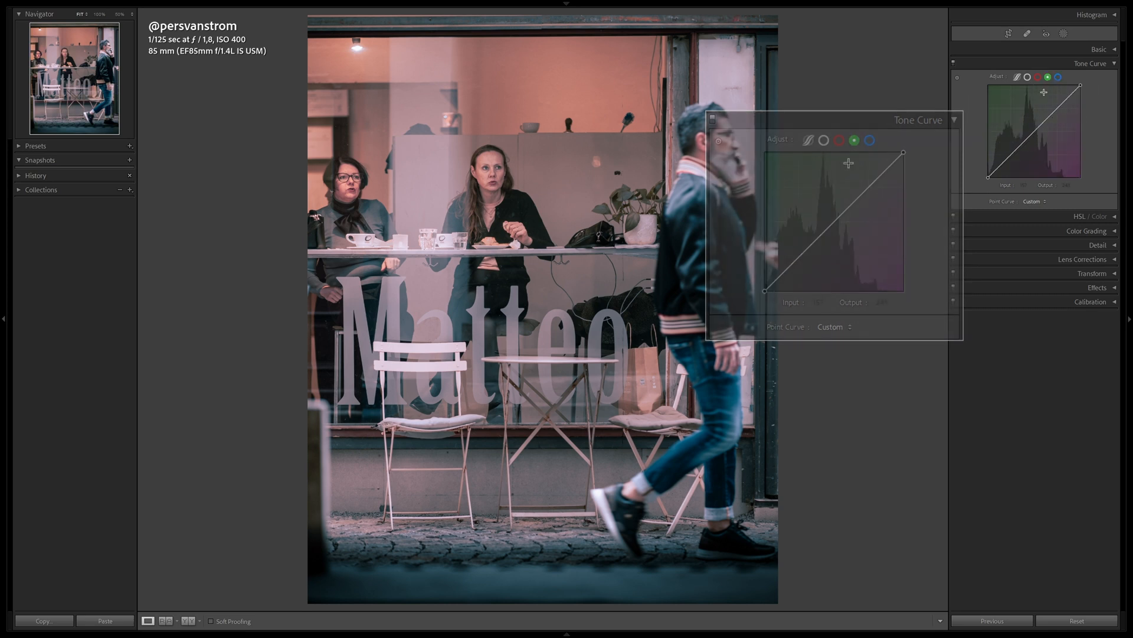
drag(1038, 128, 1037, 130)
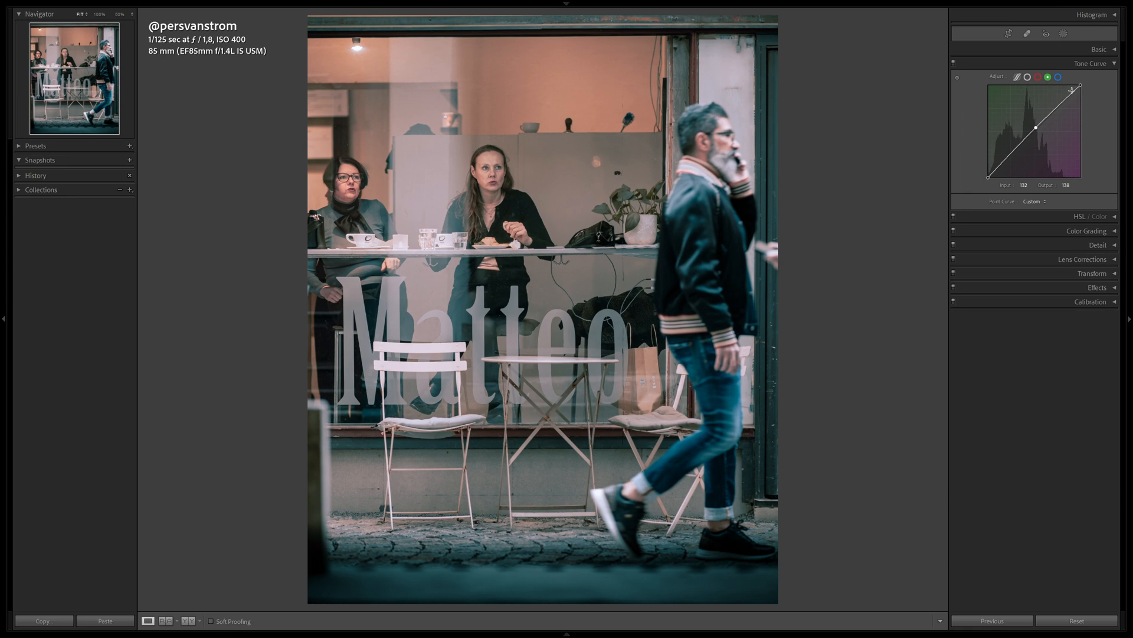
click(1003, 163)
click(1065, 101)
drag(1065, 101, 1063, 104)
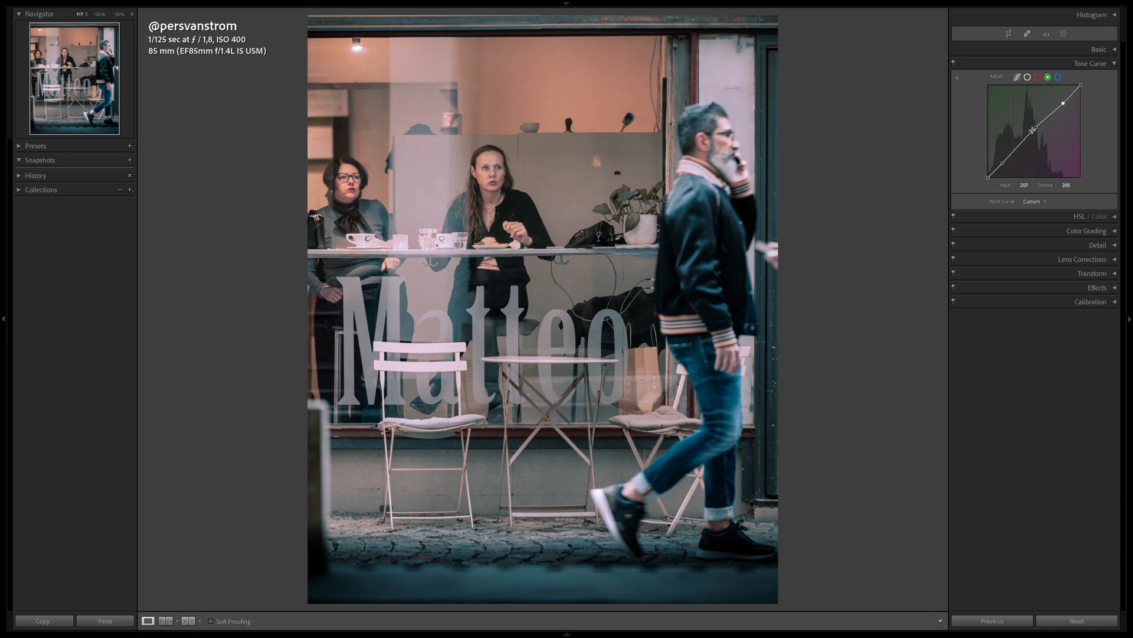
Show all channel curves over the main point curve and raise its midtone point slightly.
click(1028, 77)
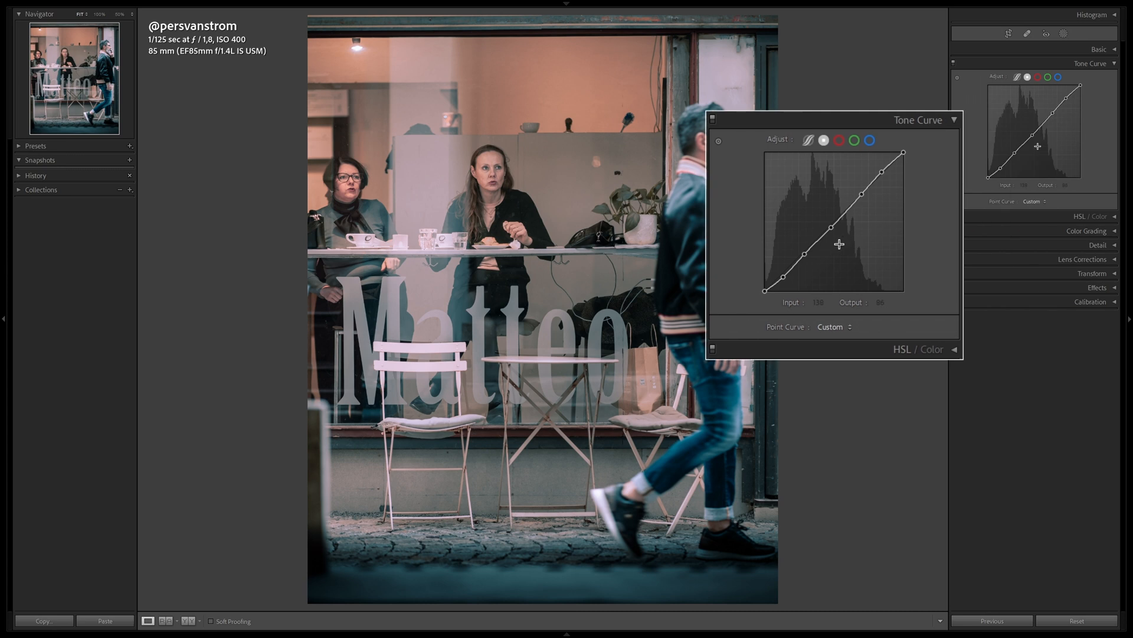
right_click(1038, 147)
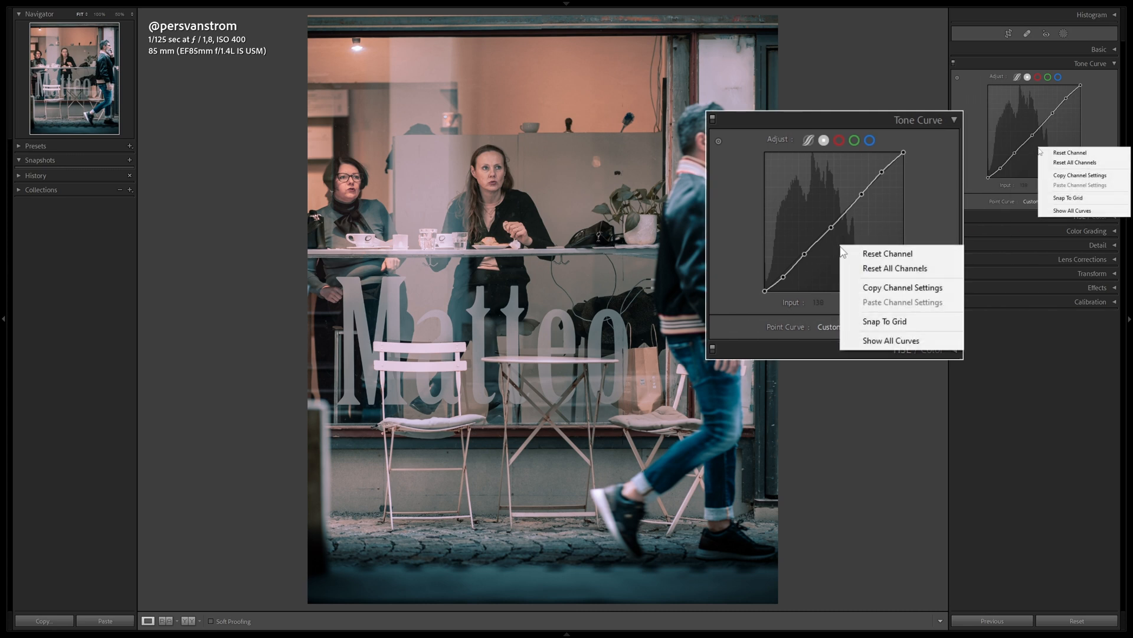
click(1063, 212)
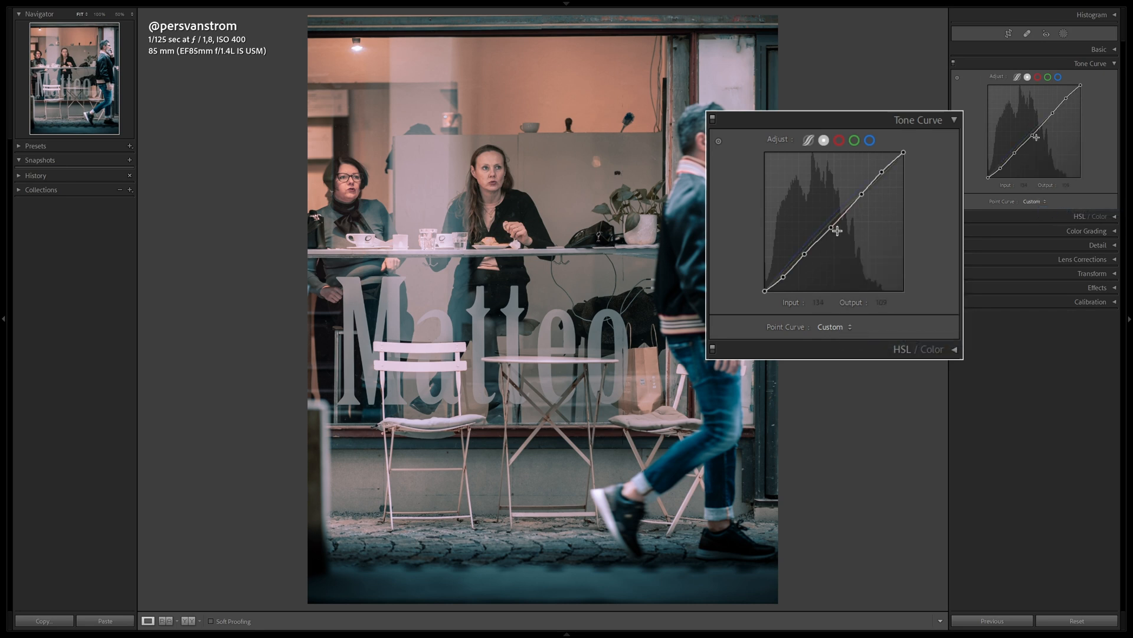
drag(1033, 135, 1033, 136)
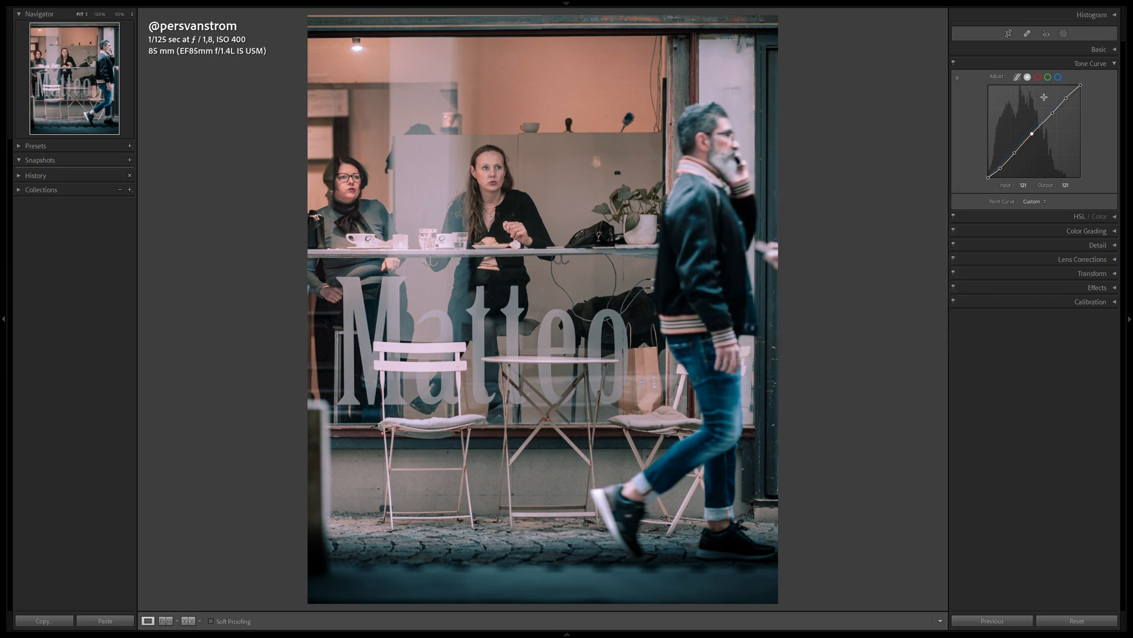
Reset the red channel's curve to a straight line.
click(1038, 77)
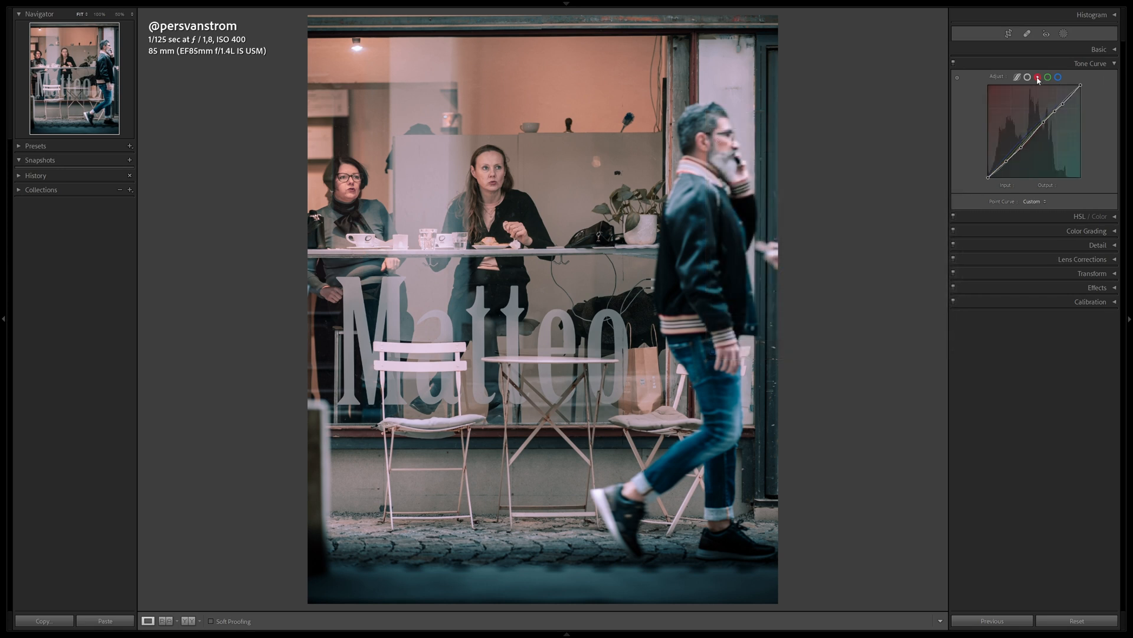
right_click(1028, 109)
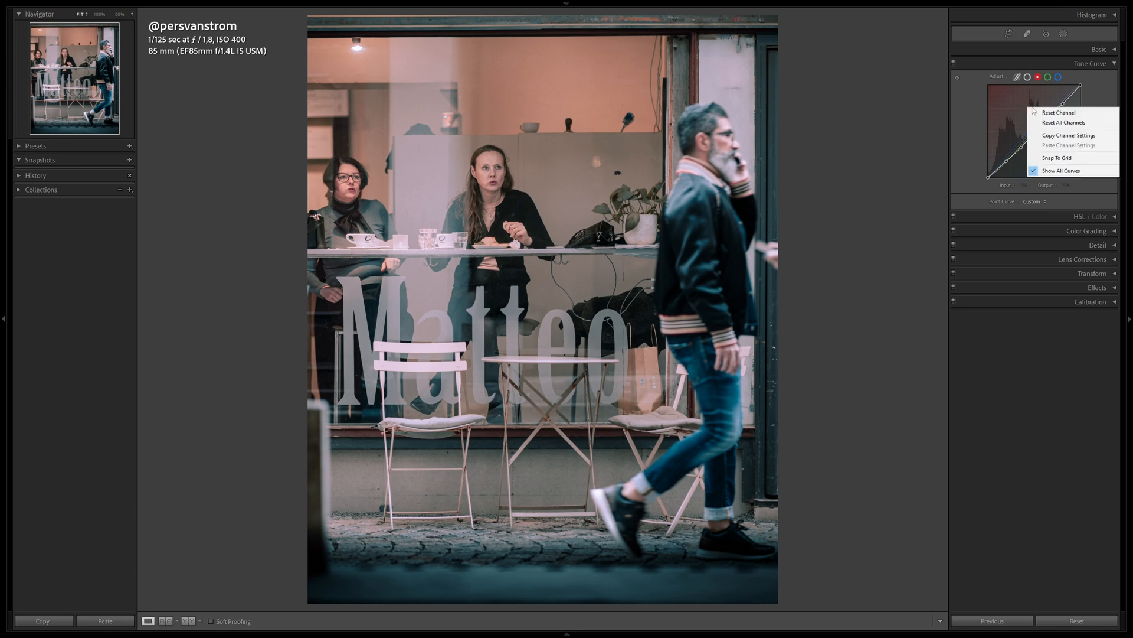
click(1046, 121)
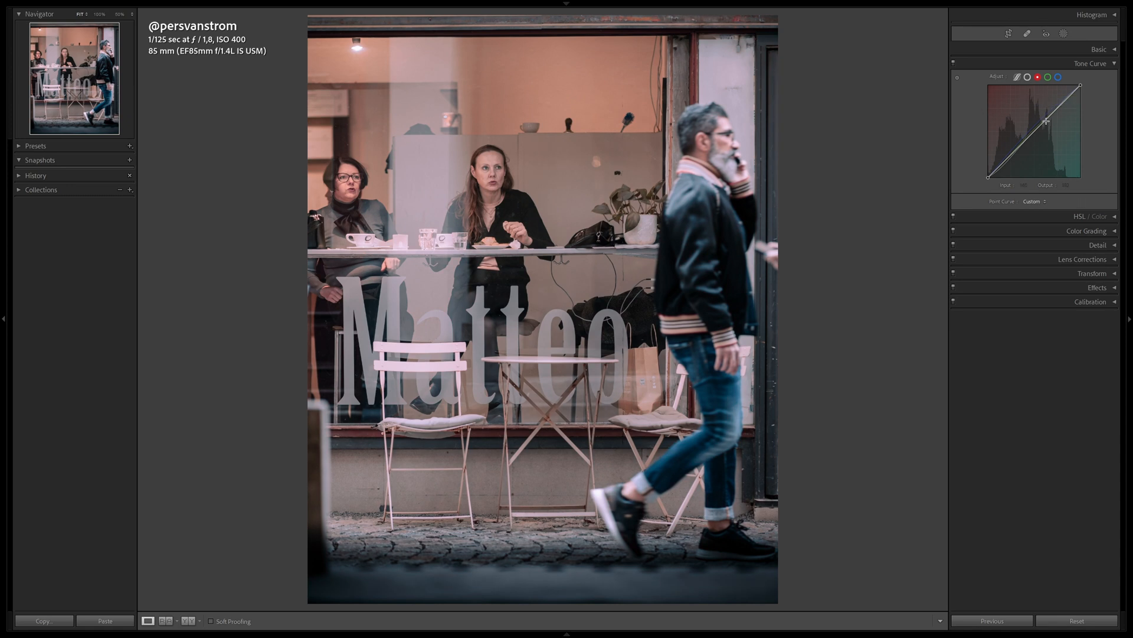
Turn on Snap To Grid for the main point curve and turn off Show All Curves.
click(1028, 77)
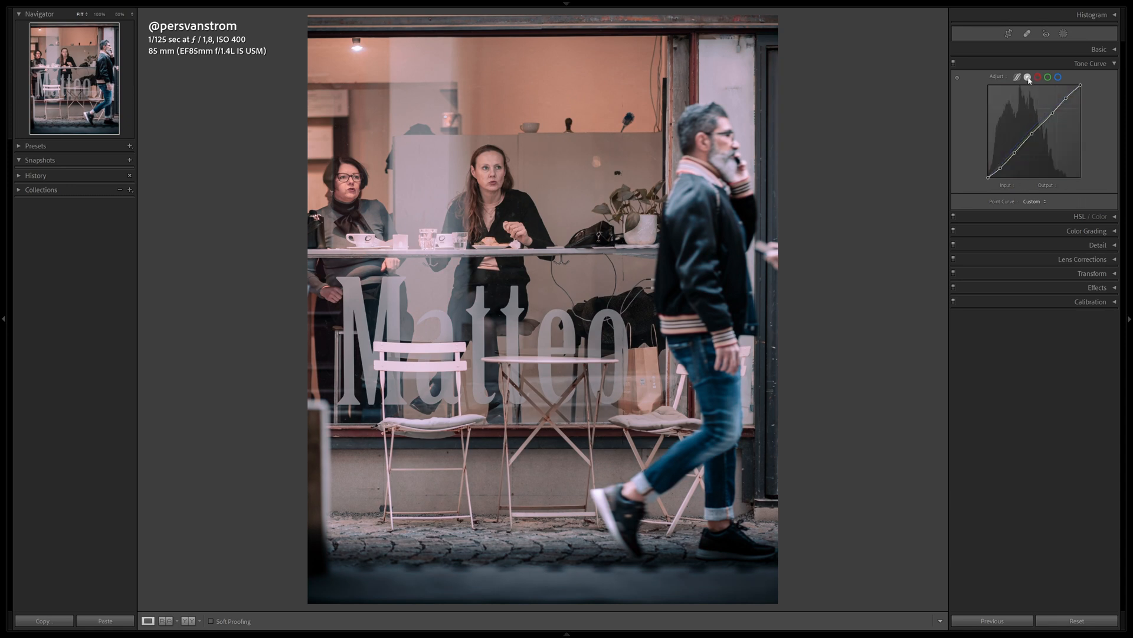
right_click(1013, 101)
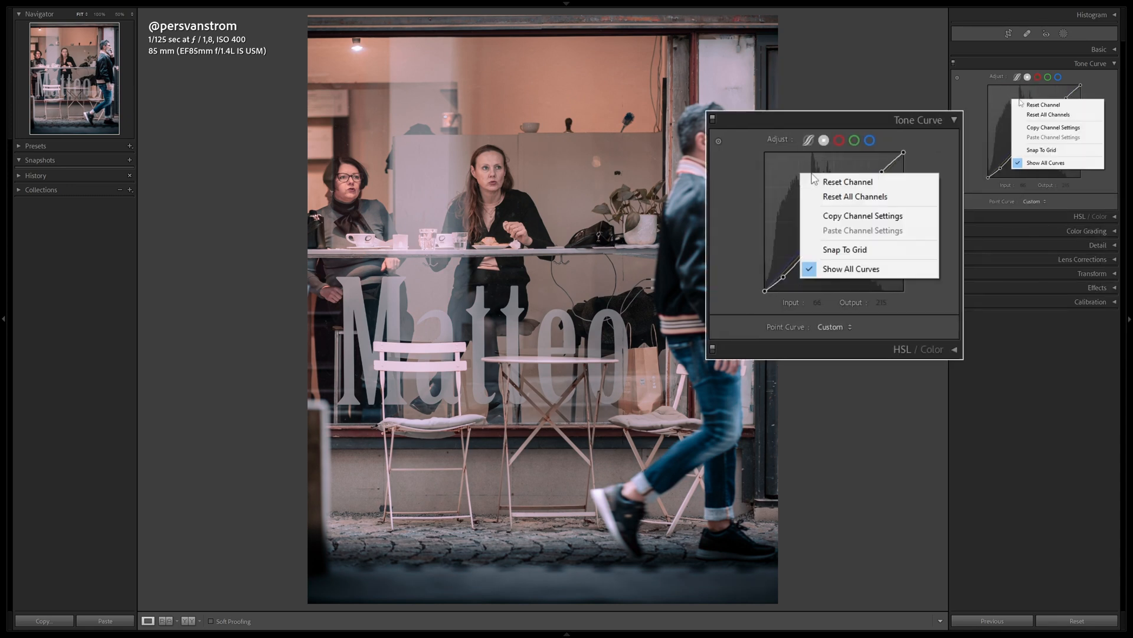
click(1042, 148)
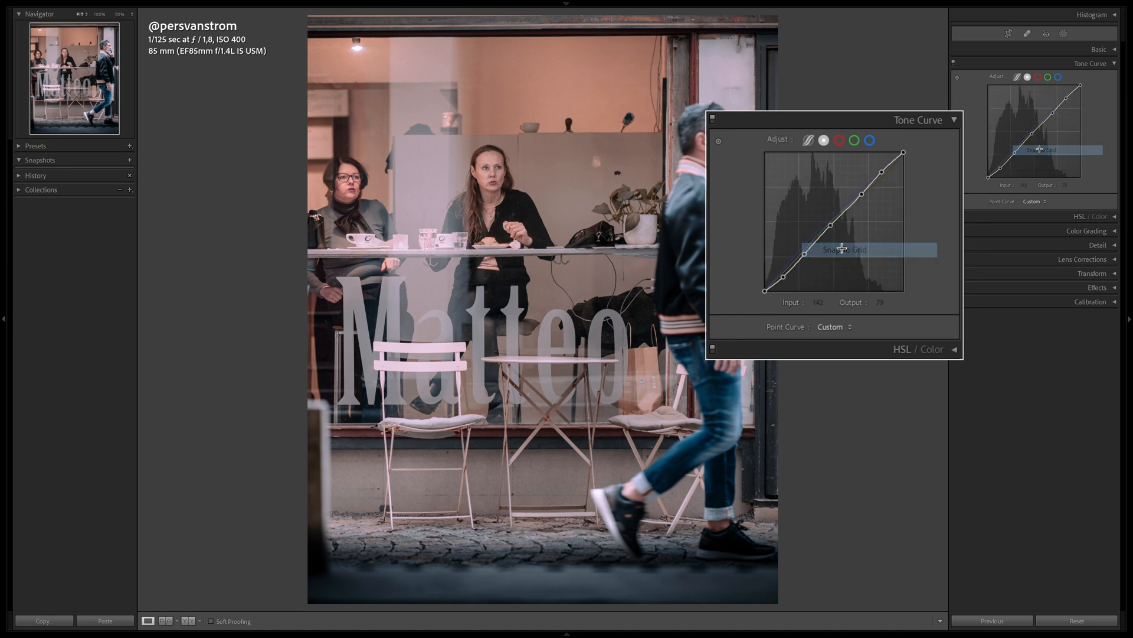
right_click(1007, 126)
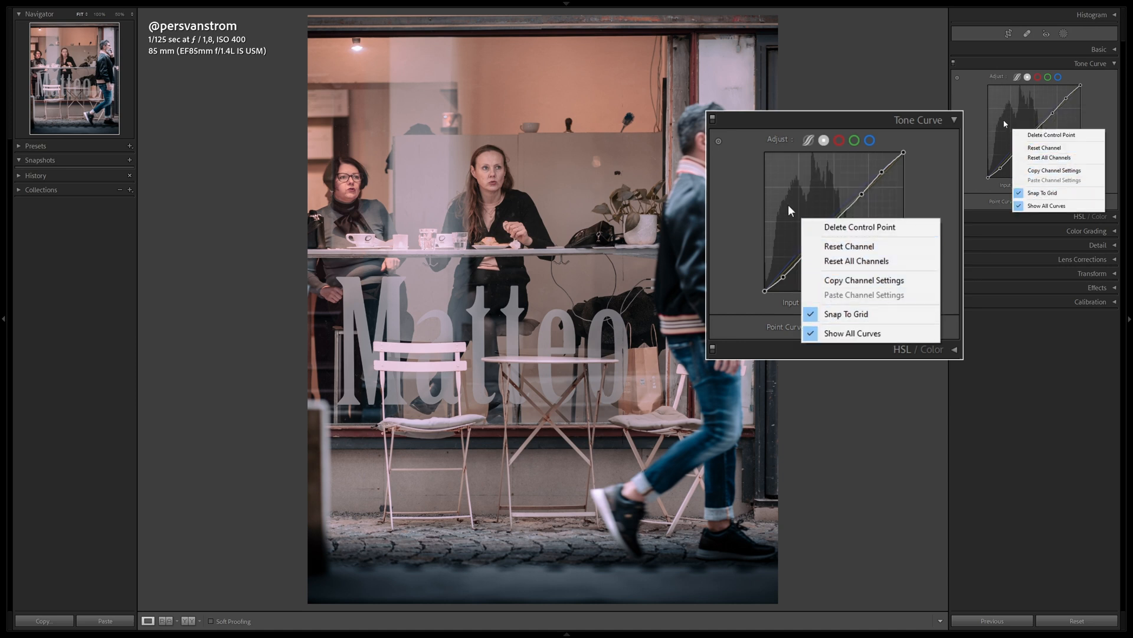
click(1042, 206)
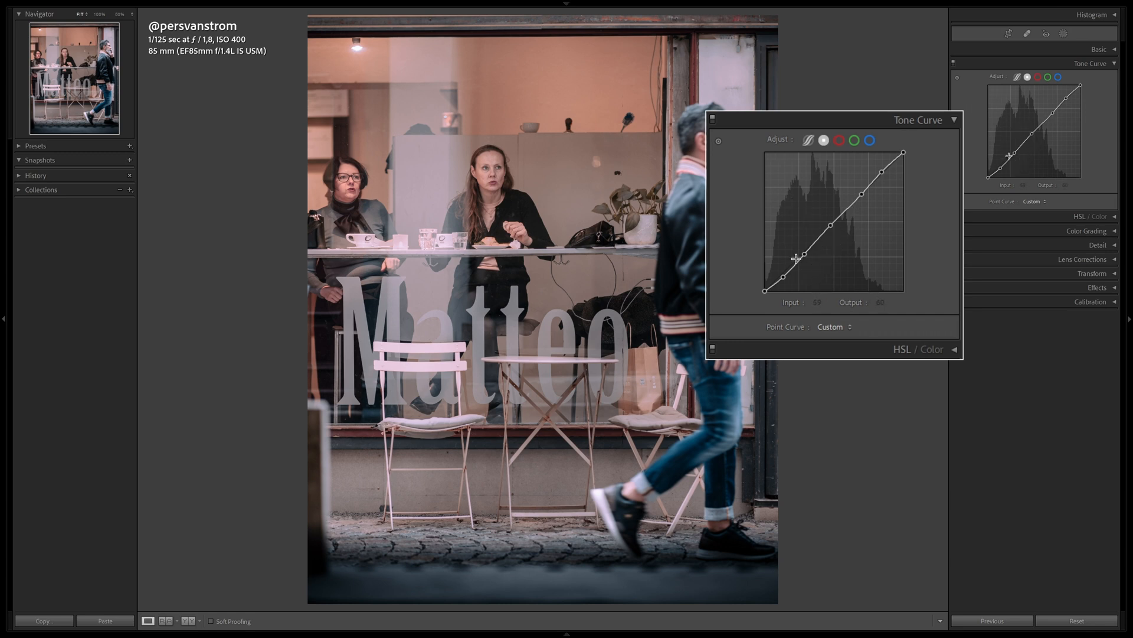
Try moving the main curve's midtone point with grid snapping on, and undo the changes.
drag(831, 225, 835, 221)
drag(1034, 132, 1037, 136)
right_click(1039, 138)
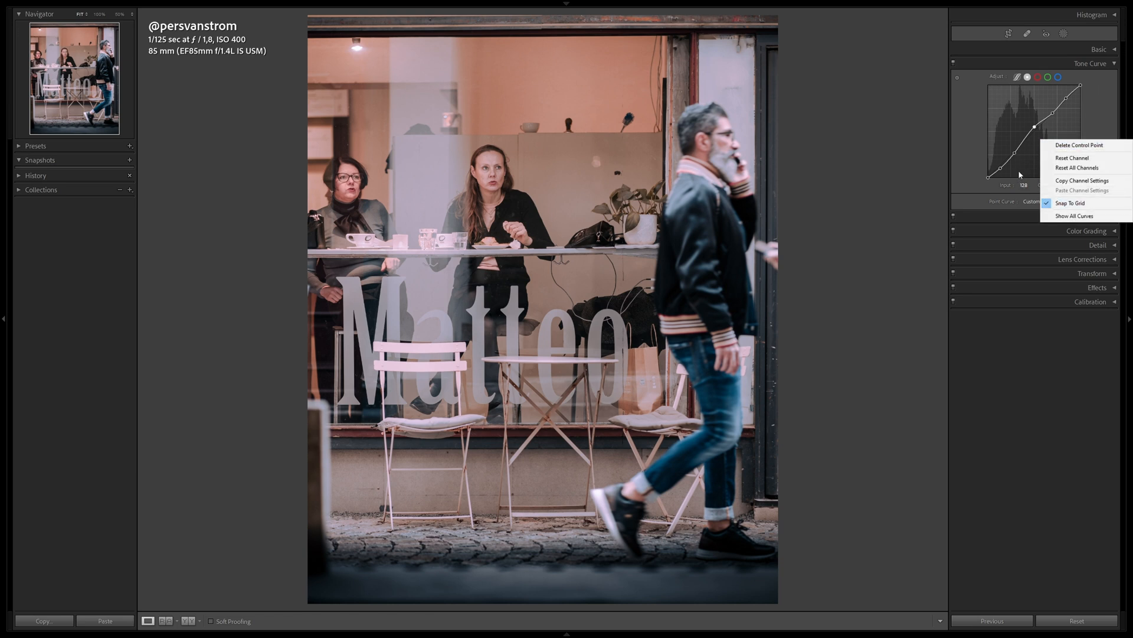
click(1053, 170)
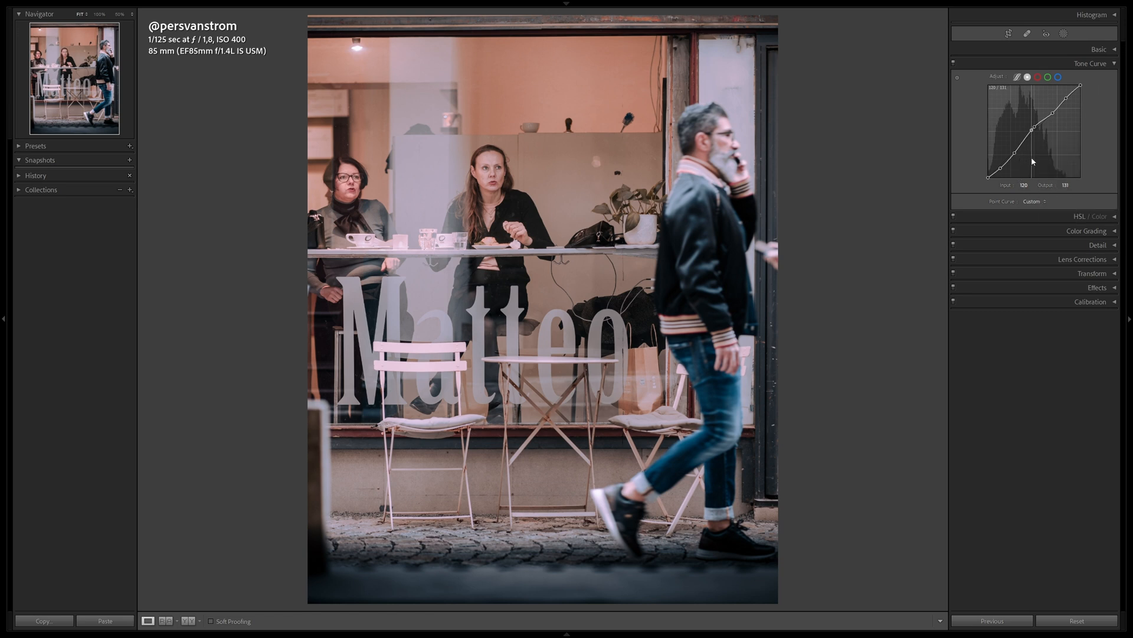
key(ctrl+z)
key(ctrl+z)
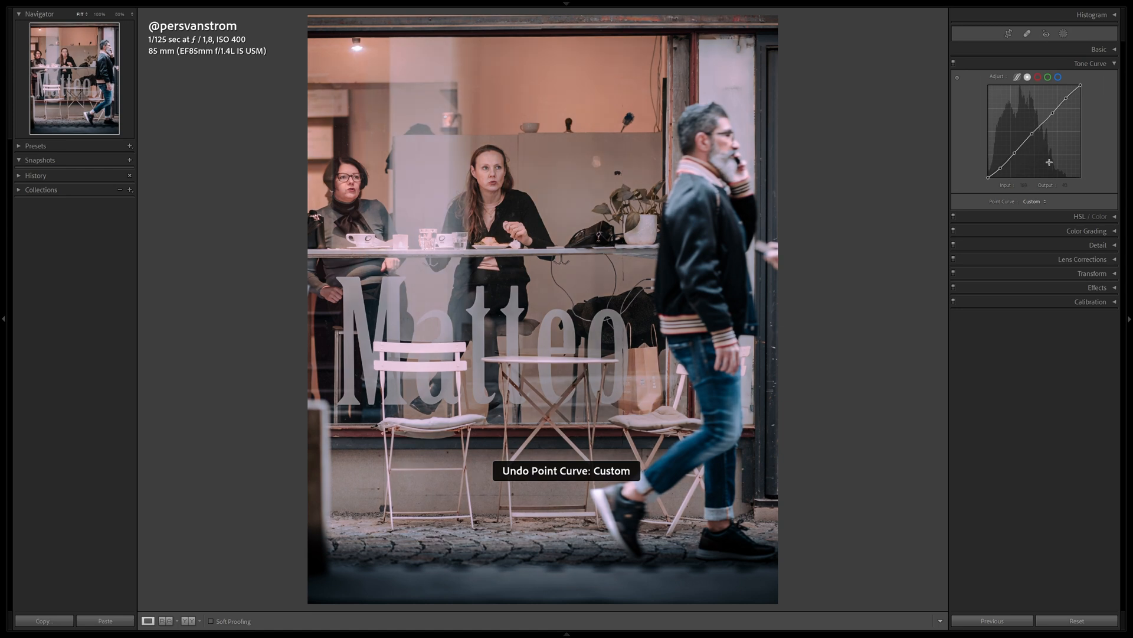
Compare the photo with the tone curve off and on, and reset the main point curve channel.
click(953, 63)
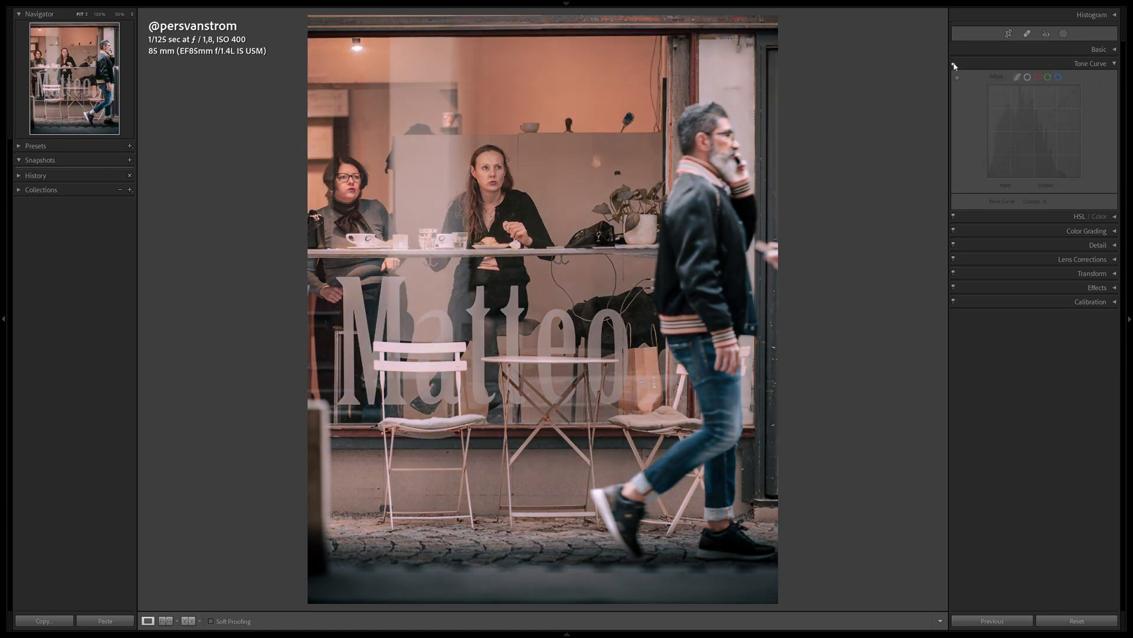
click(954, 63)
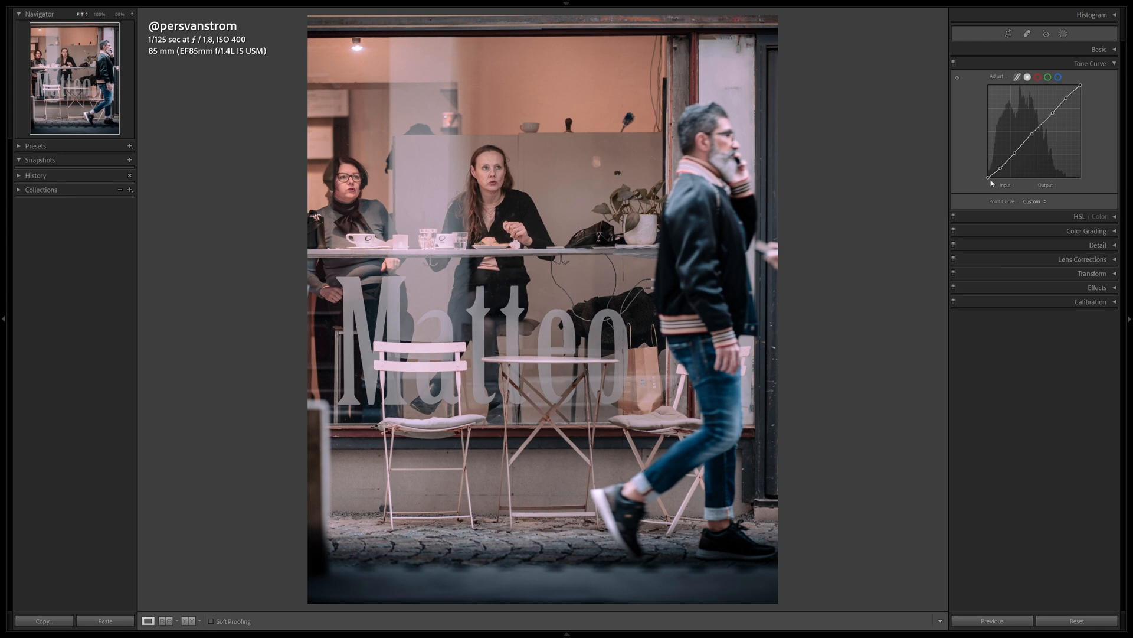
right_click(1030, 157)
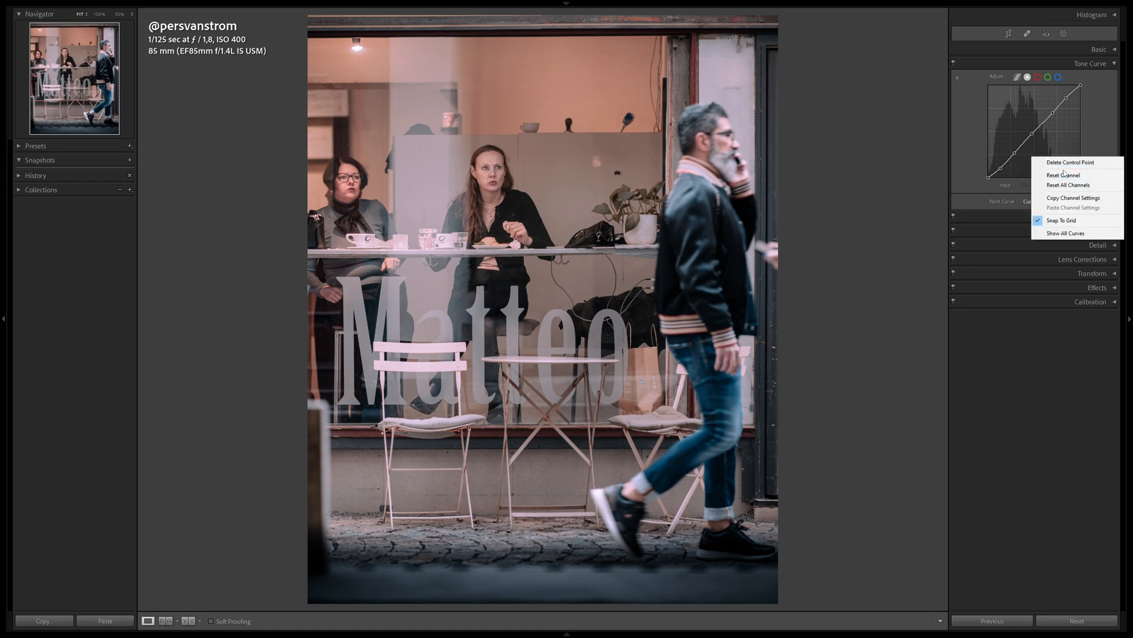
click(1061, 177)
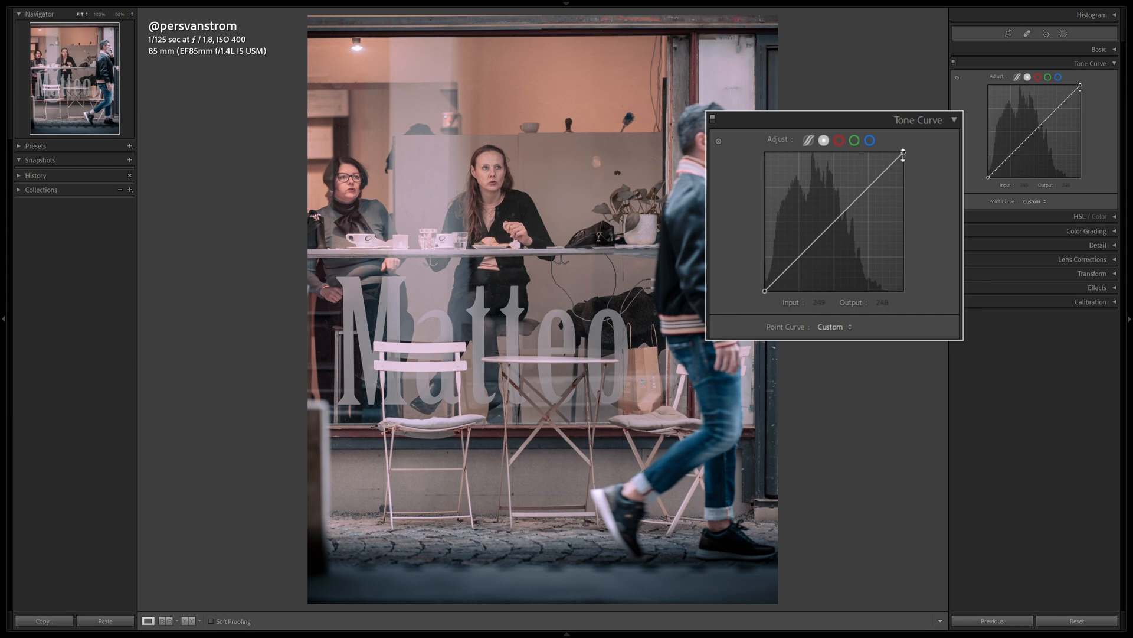
Raise the main curve's black point straight up from 0/0 to fade the shadows.
mouse_move(765, 291)
mouse_down()
mouse_move(760, 278)
mouse_move(754, 299)
mouse_up()
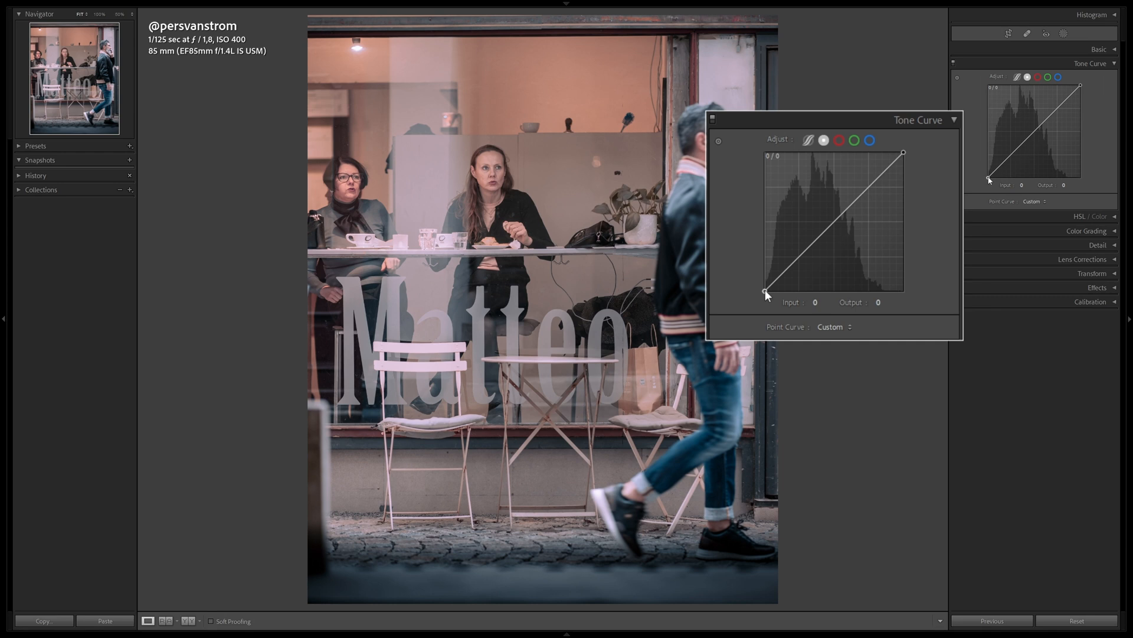
drag(765, 289, 763, 287)
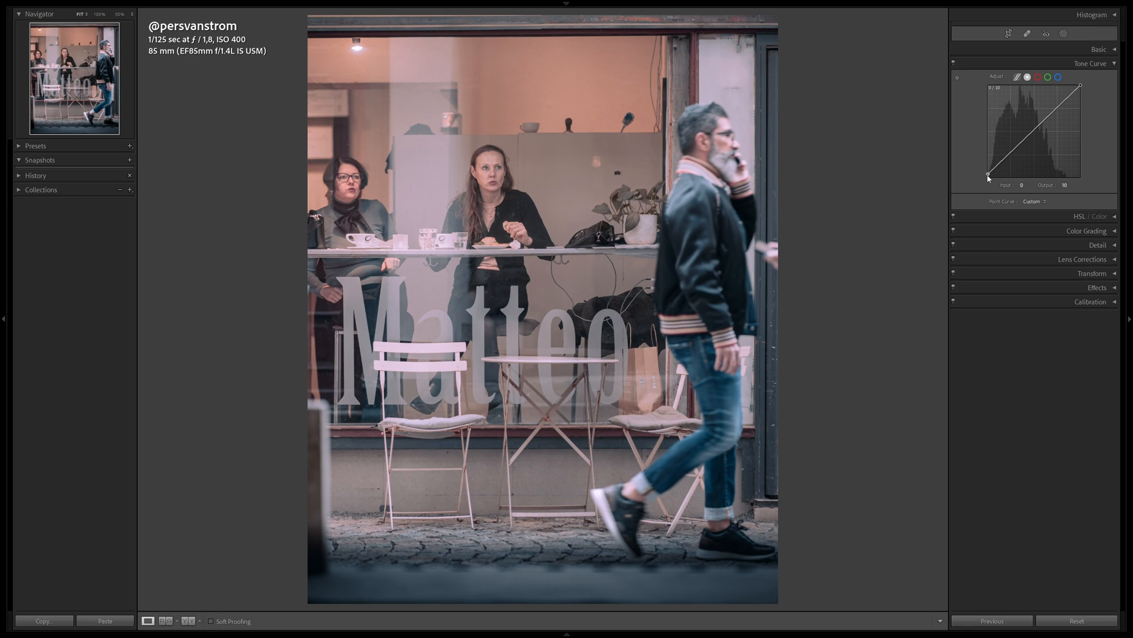
drag(988, 177, 982, 172)
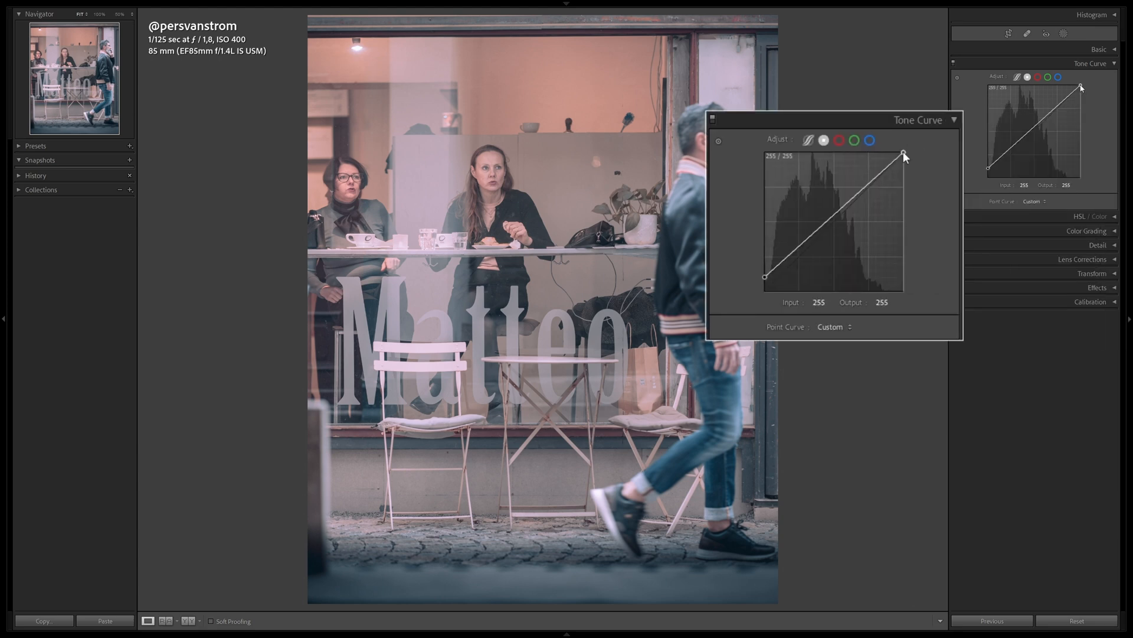
Try lowering the white point to 255/226, and return the endpoints to 255/255 and 0/0.
drag(1082, 88, 1094, 86)
drag(1094, 87, 1096, 99)
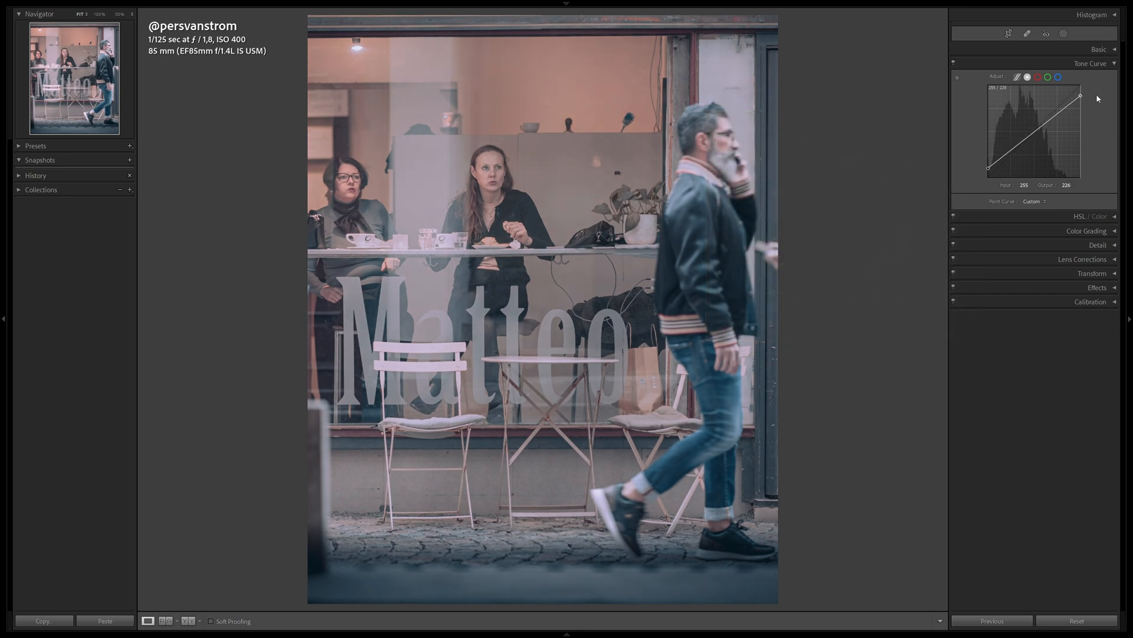
drag(1096, 94, 1102, 80)
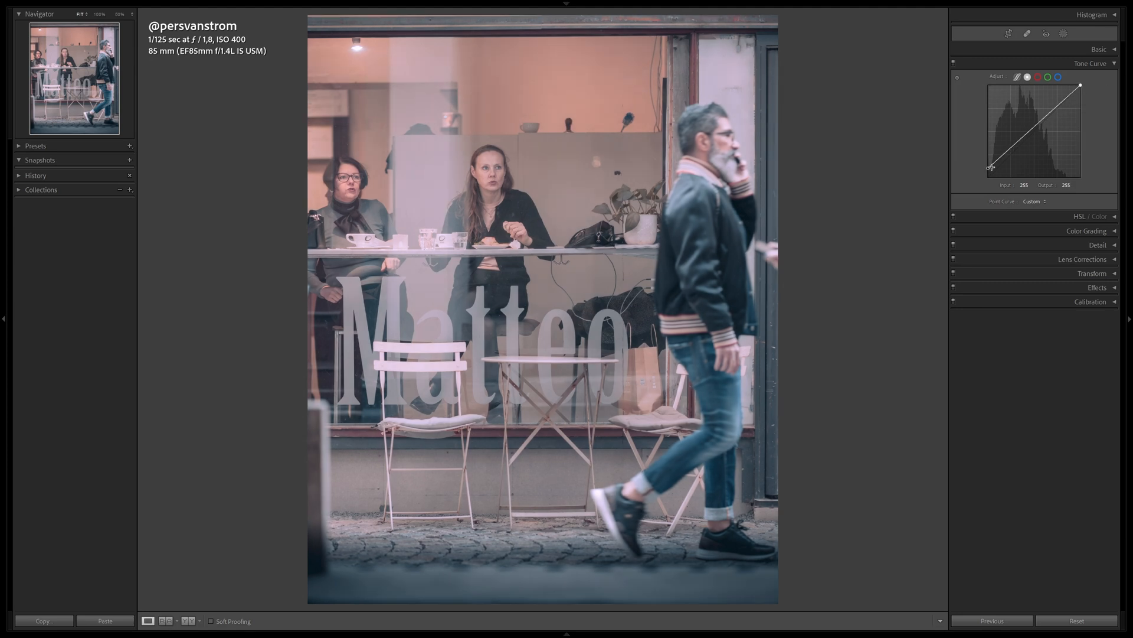
drag(989, 168, 988, 178)
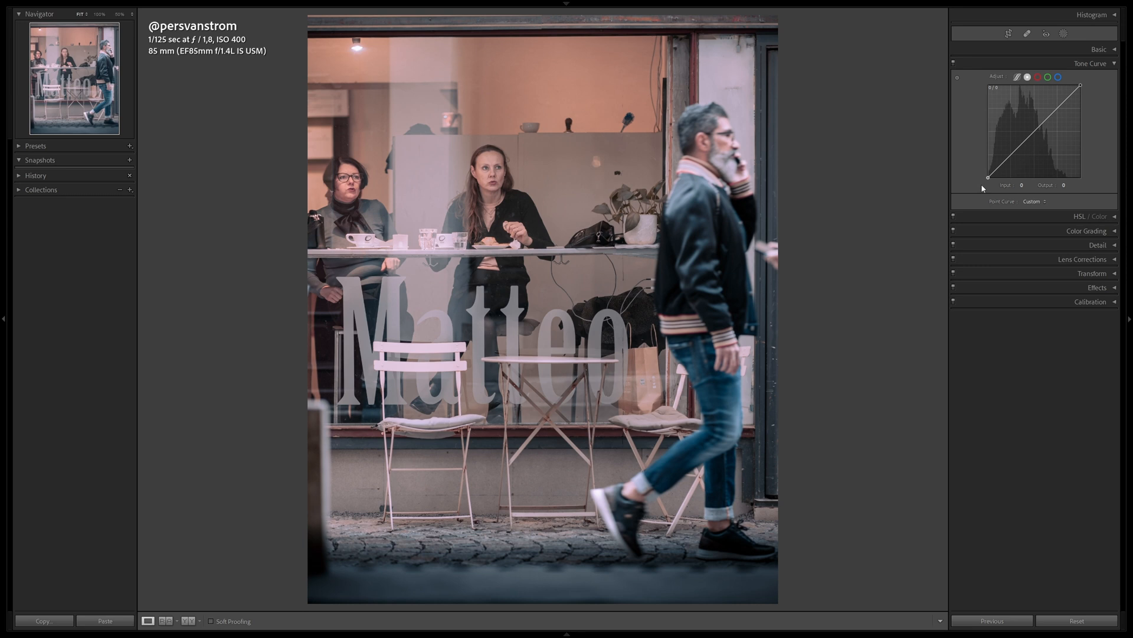
Try moving the black point inward to 26/0 and back to 0/0, and test the white point, leaving it at 255/255.
drag(981, 185, 999, 188)
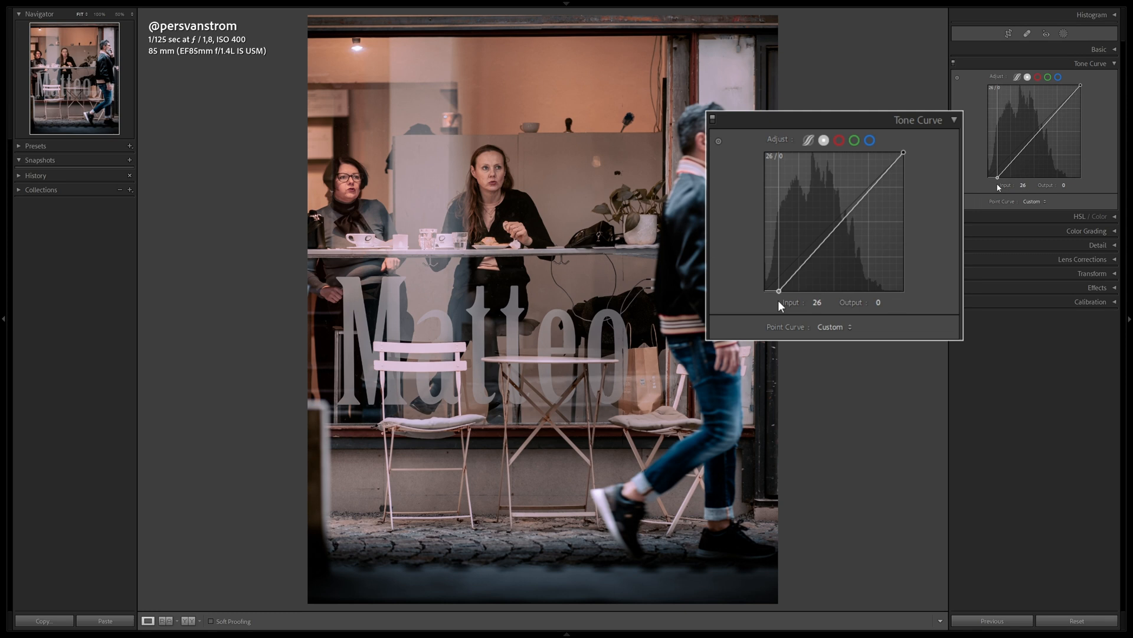
drag(999, 188, 985, 190)
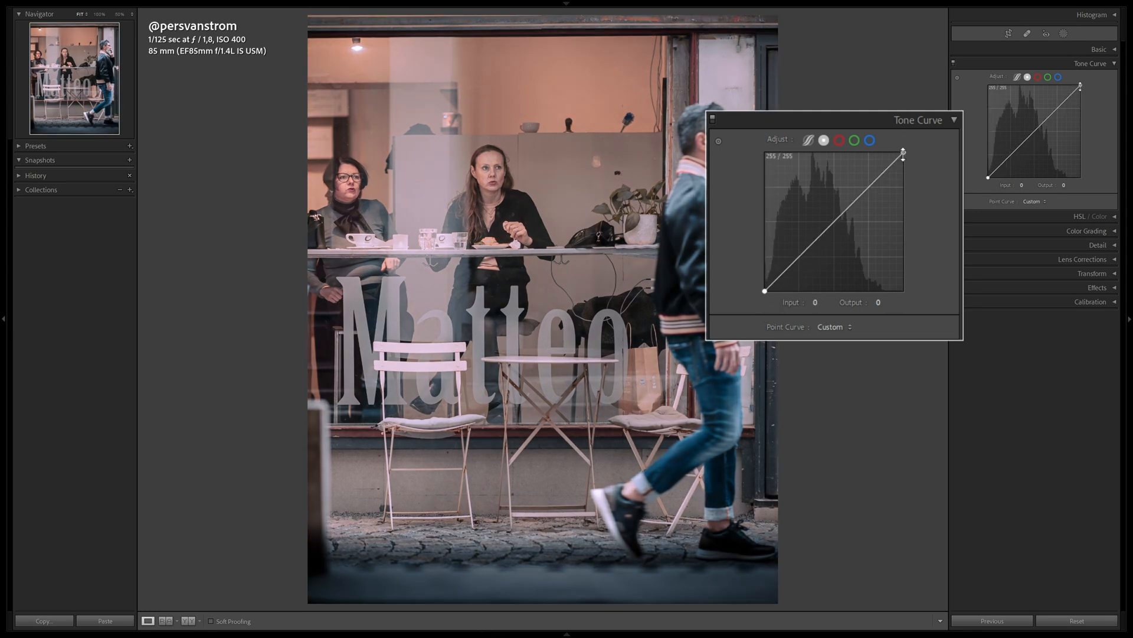
drag(1081, 86, 1087, 76)
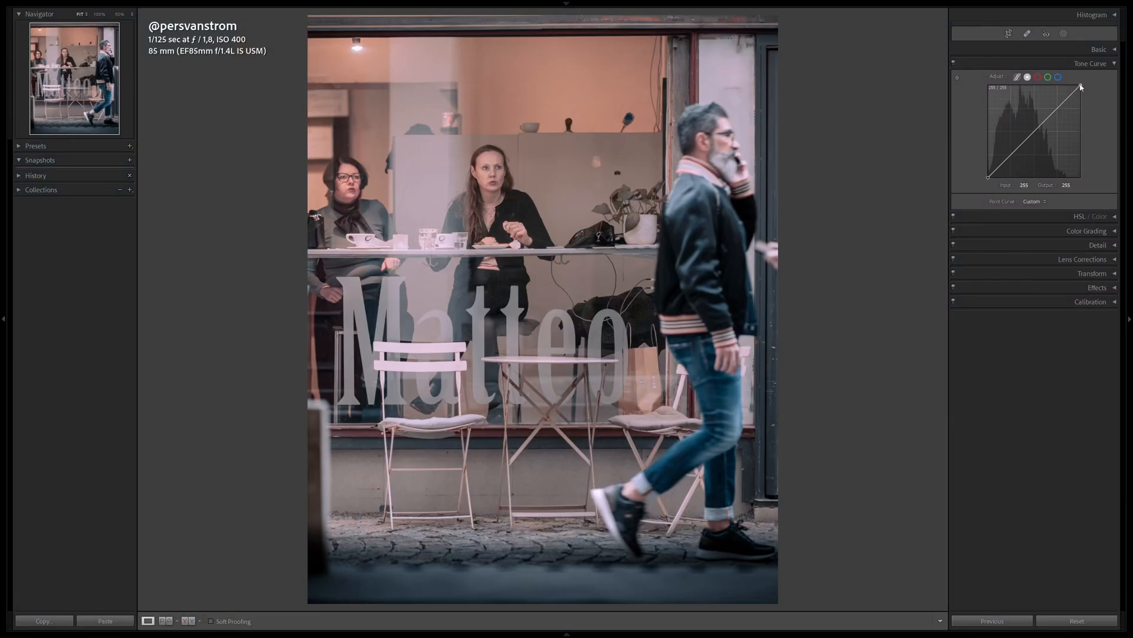
Try moving the black point along the diagonal, and reset all tone curve channels.
drag(988, 177, 990, 180)
drag(990, 187, 994, 172)
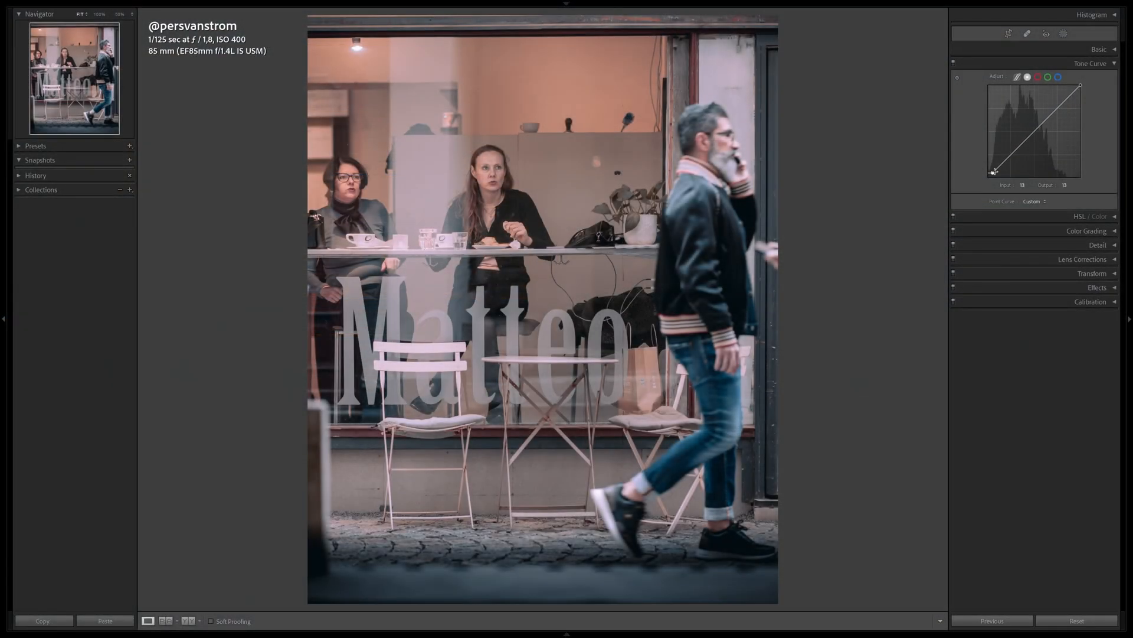
right_click(1010, 173)
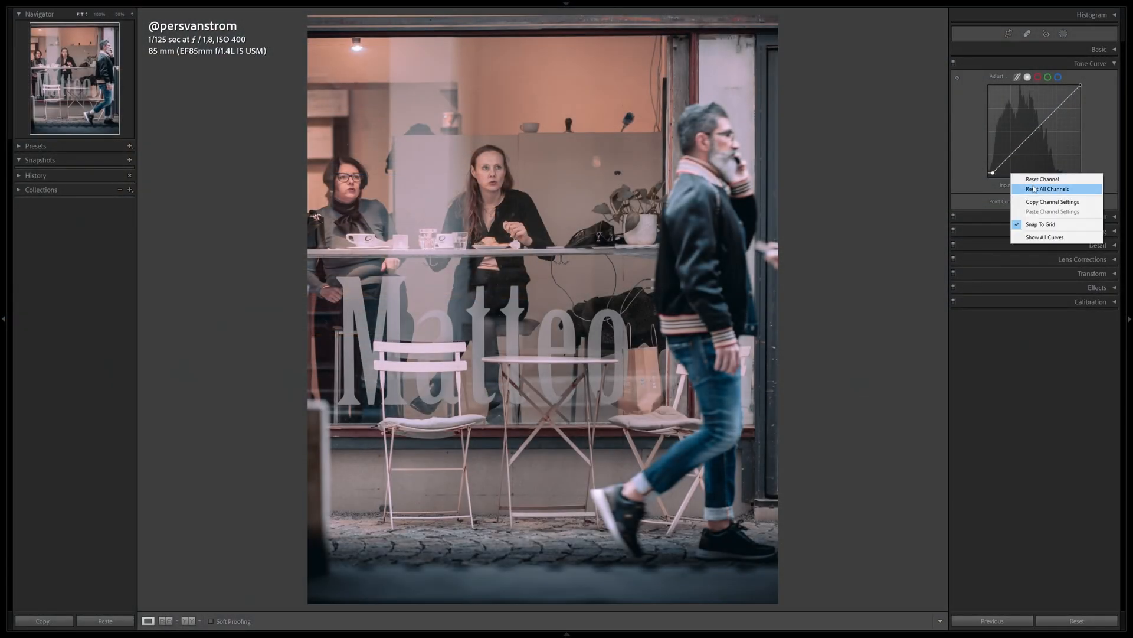
click(1034, 189)
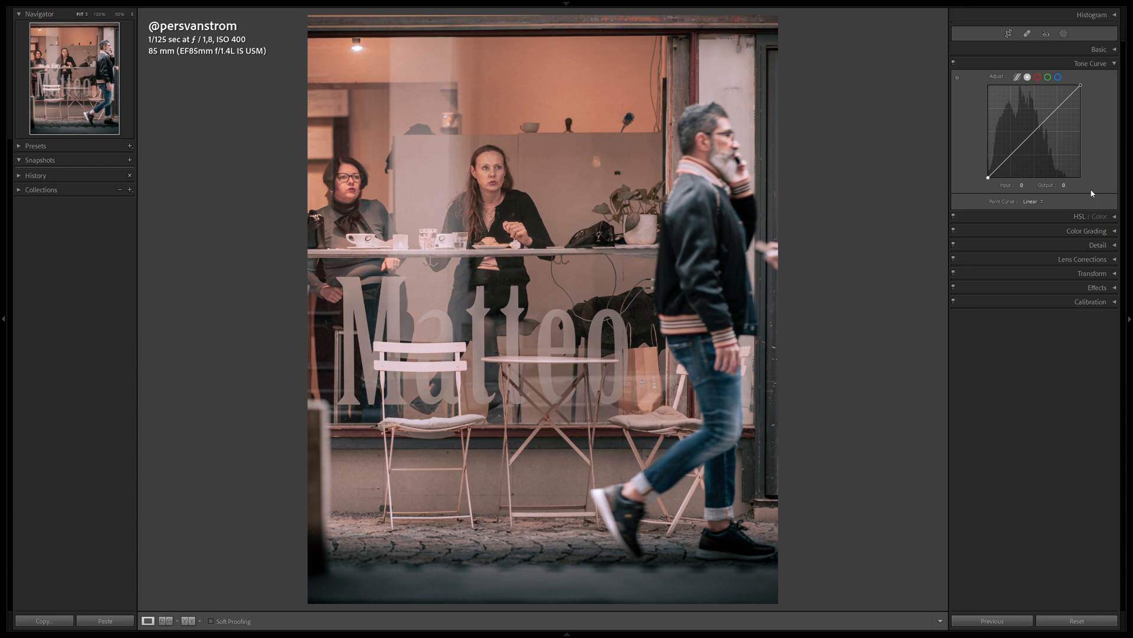
Apply the -10-10 S Curve, S Black 10 and S Curve point curve presets in turn.
click(1030, 202)
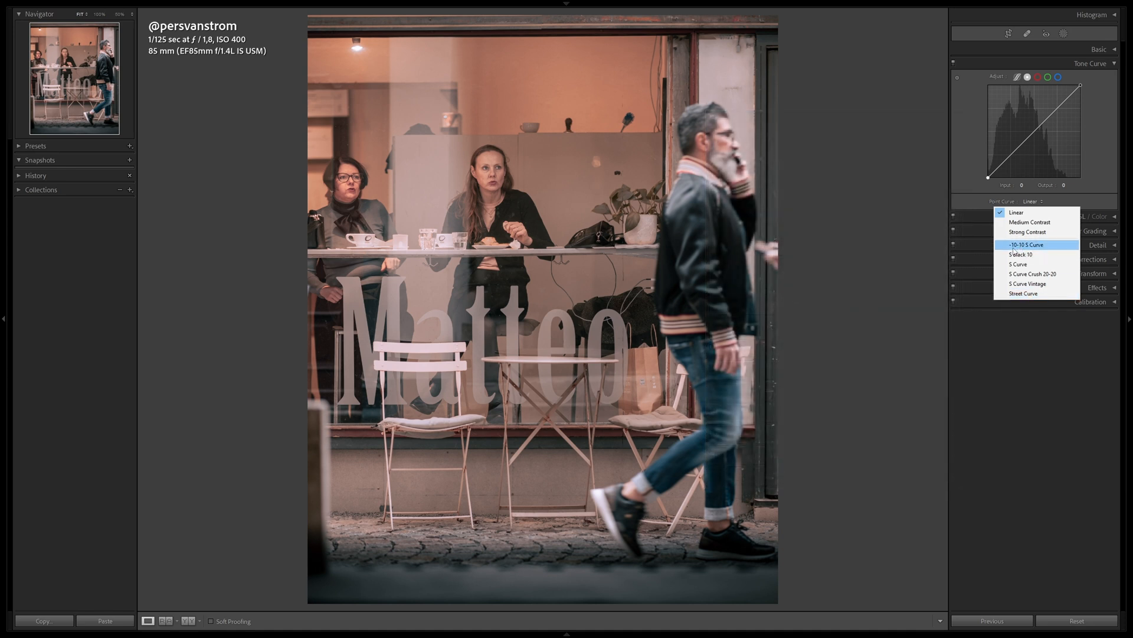
click(1021, 246)
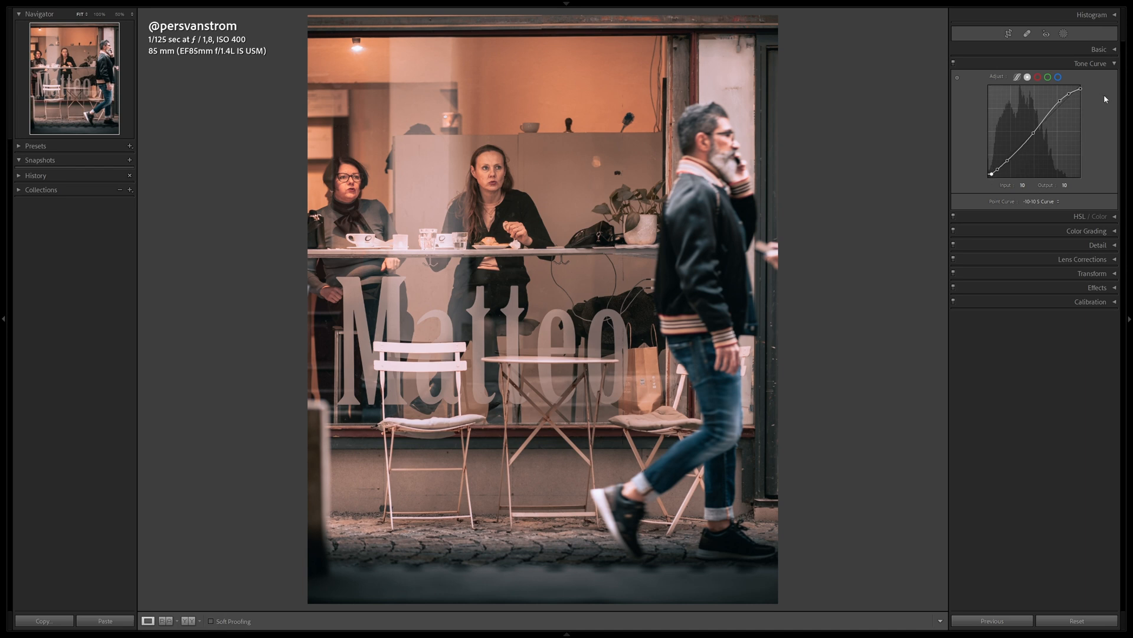
click(1045, 202)
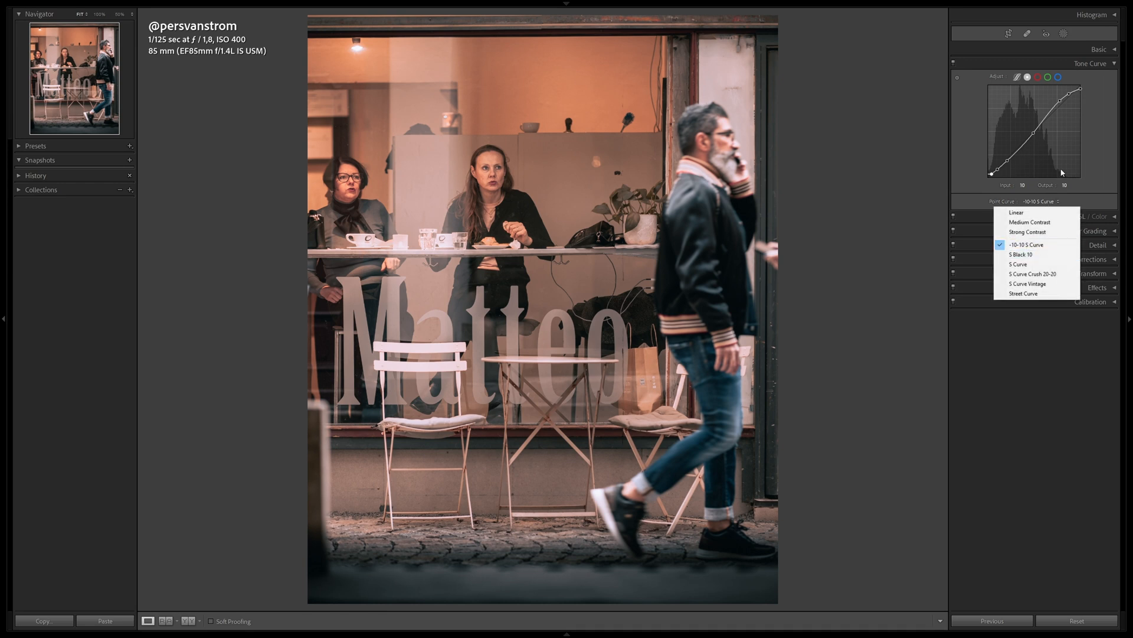
click(1022, 255)
click(1037, 202)
click(1030, 265)
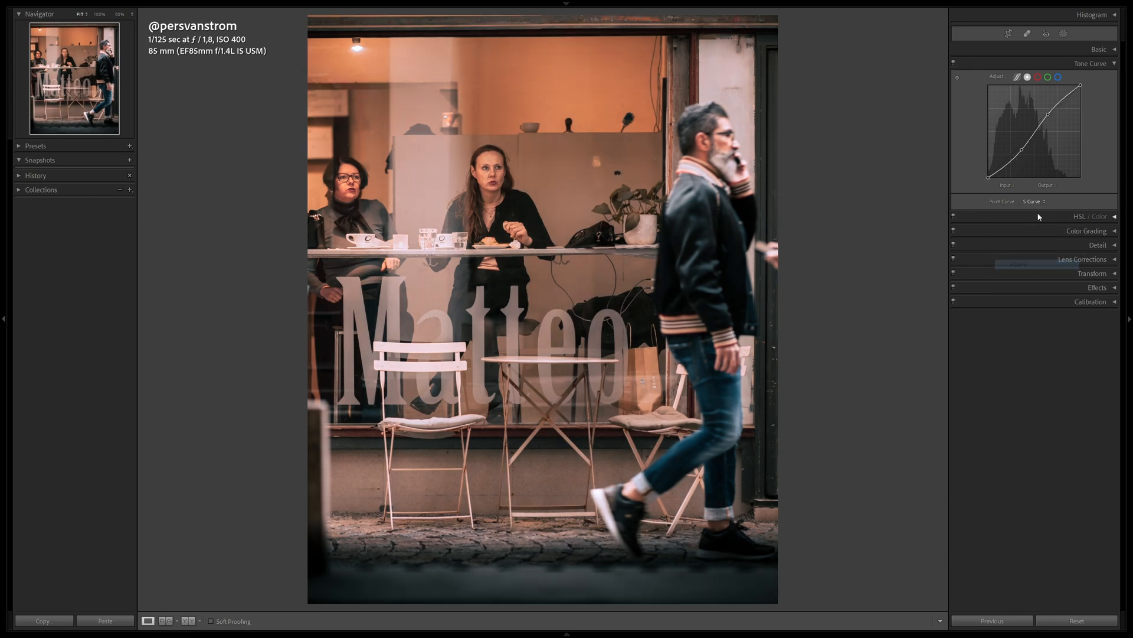
Switch the point curve preset to Linear and back to S Curve to compare their contrast.
click(1036, 202)
click(1037, 213)
click(1032, 202)
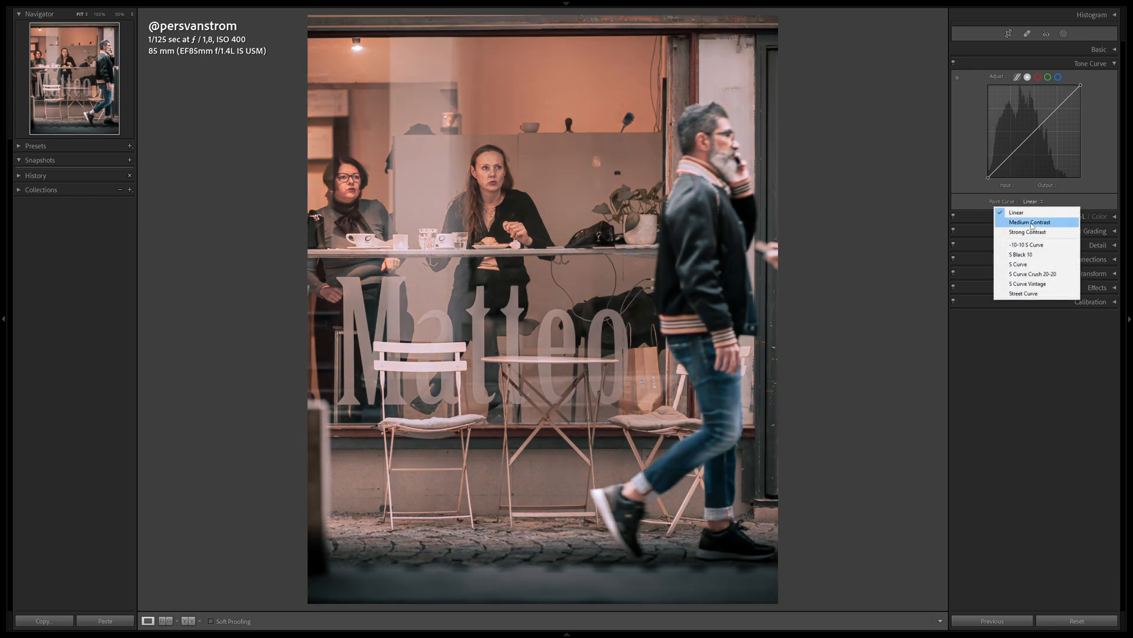
click(1020, 264)
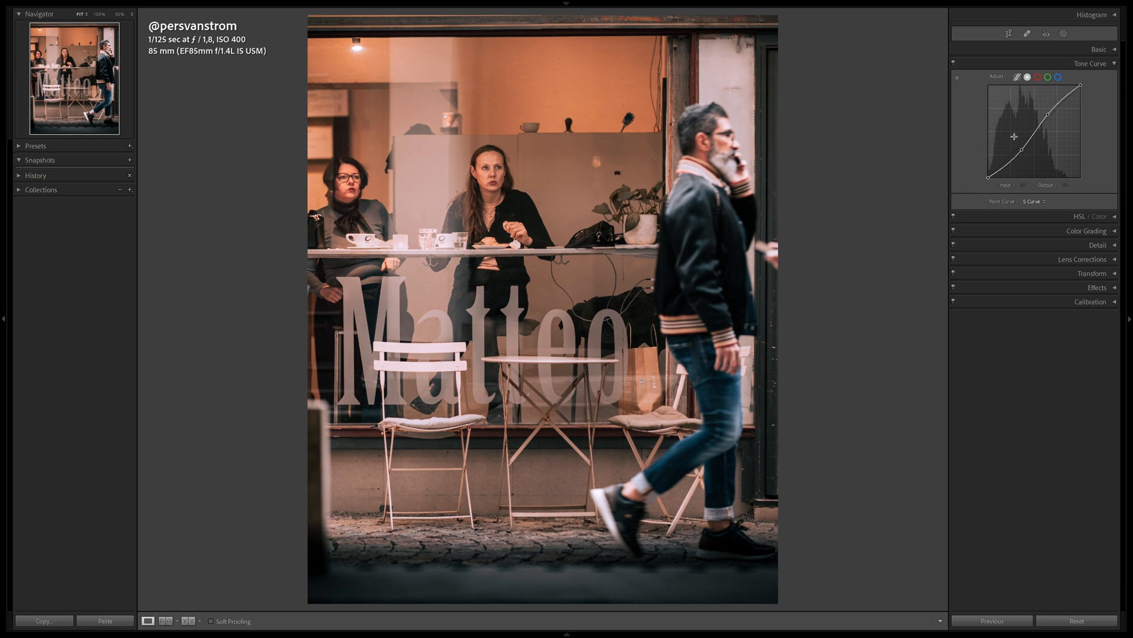
Apply the S Curve Crush 20-20, S Curve Vintage and Street Curve point curve presets in turn.
click(1044, 202)
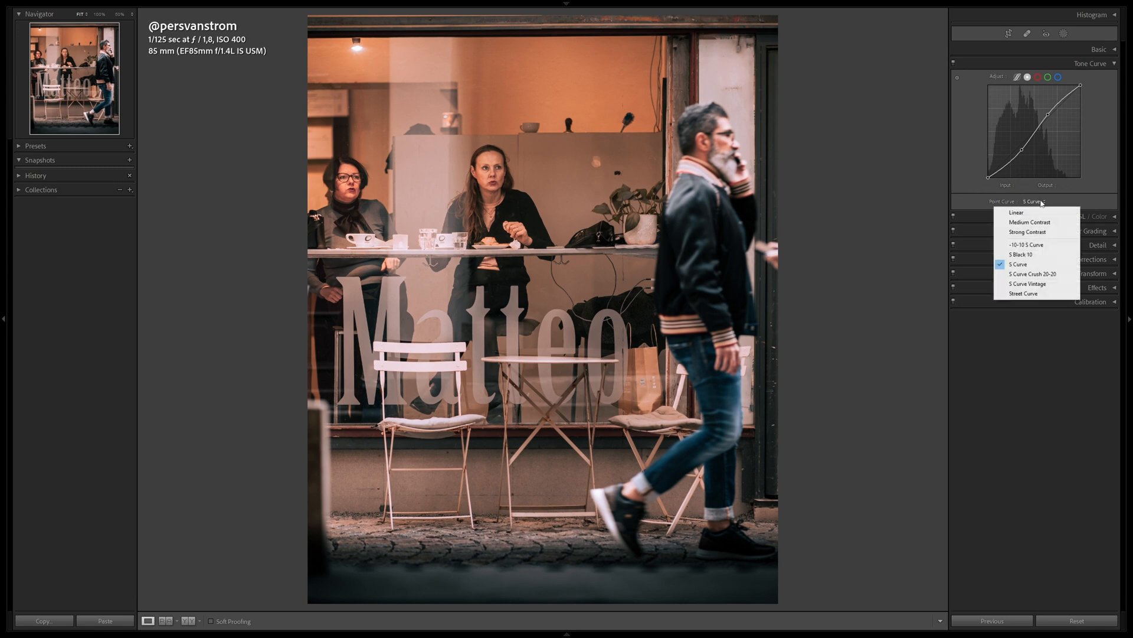
click(1032, 276)
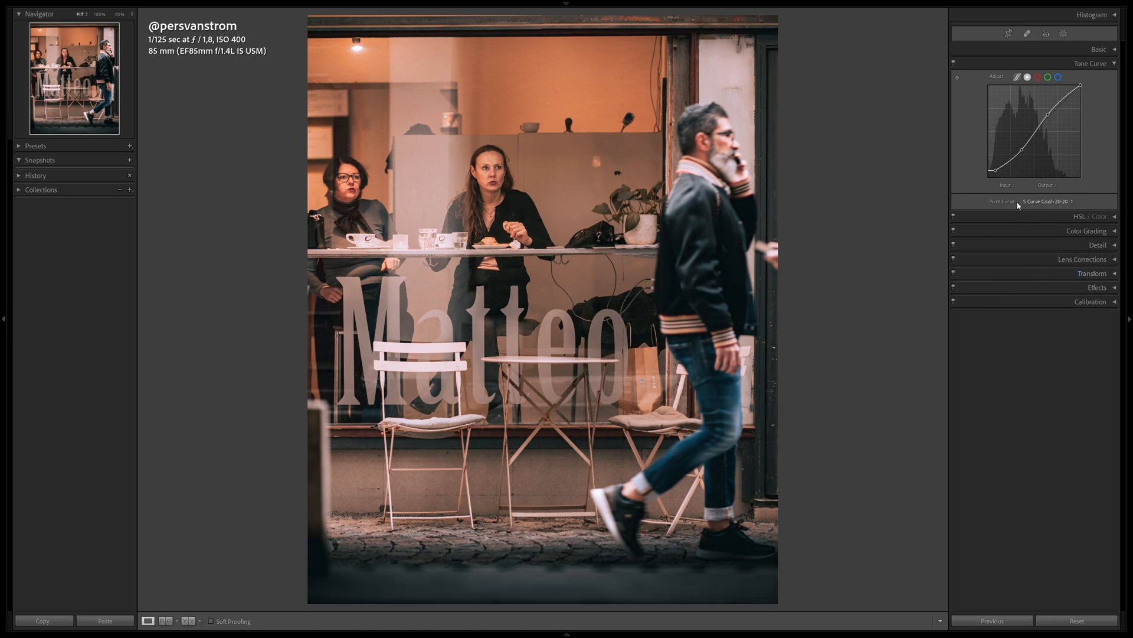
click(1042, 202)
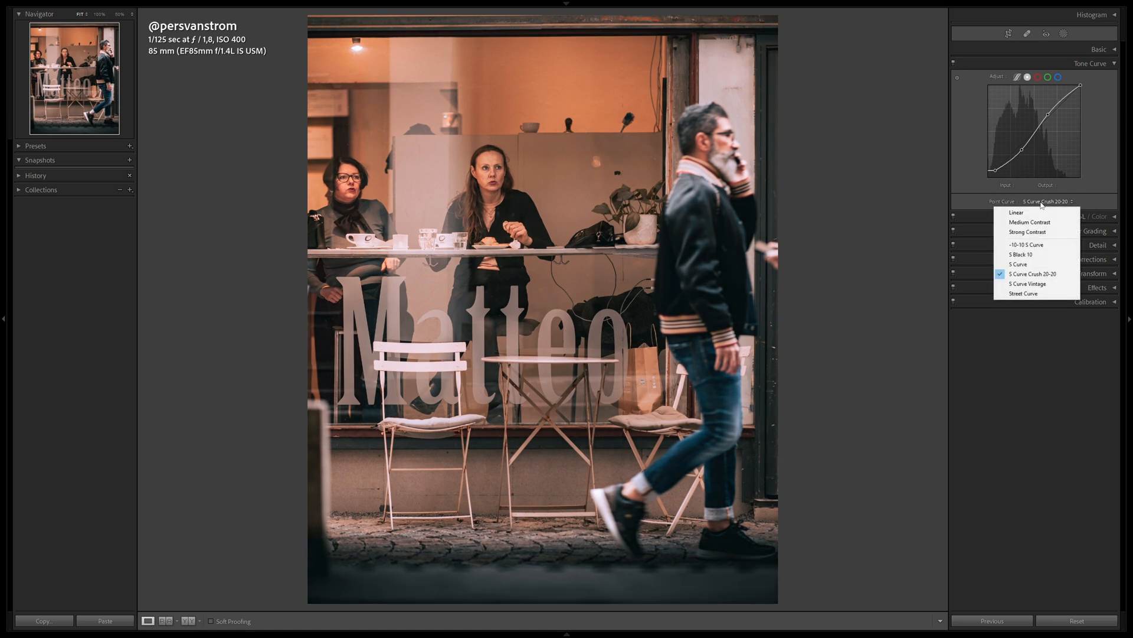
click(1041, 284)
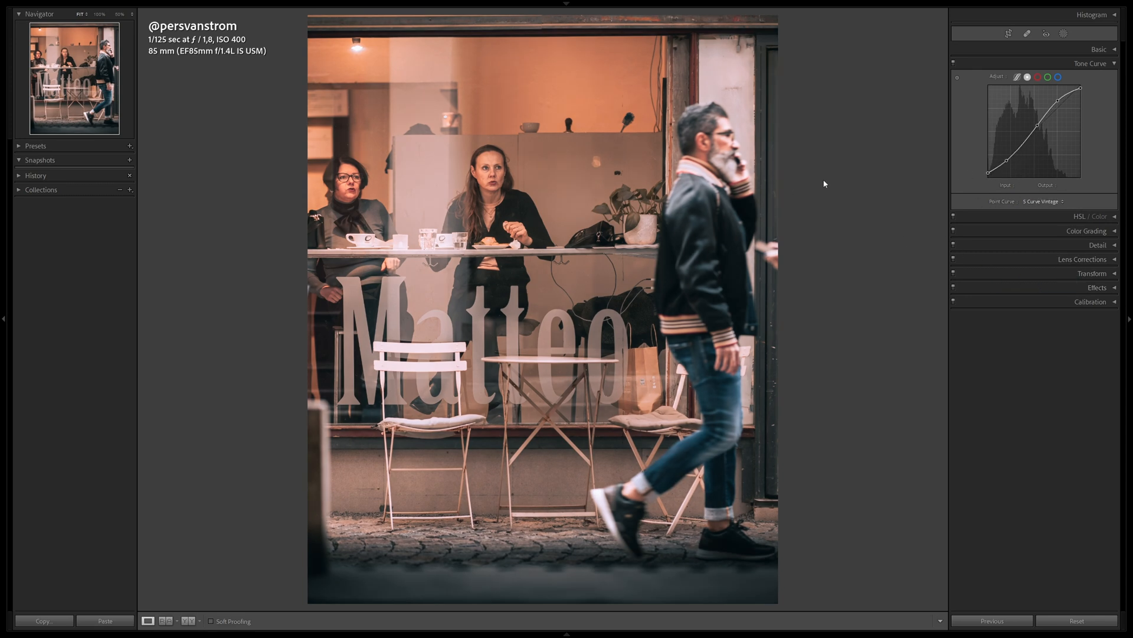
click(1044, 203)
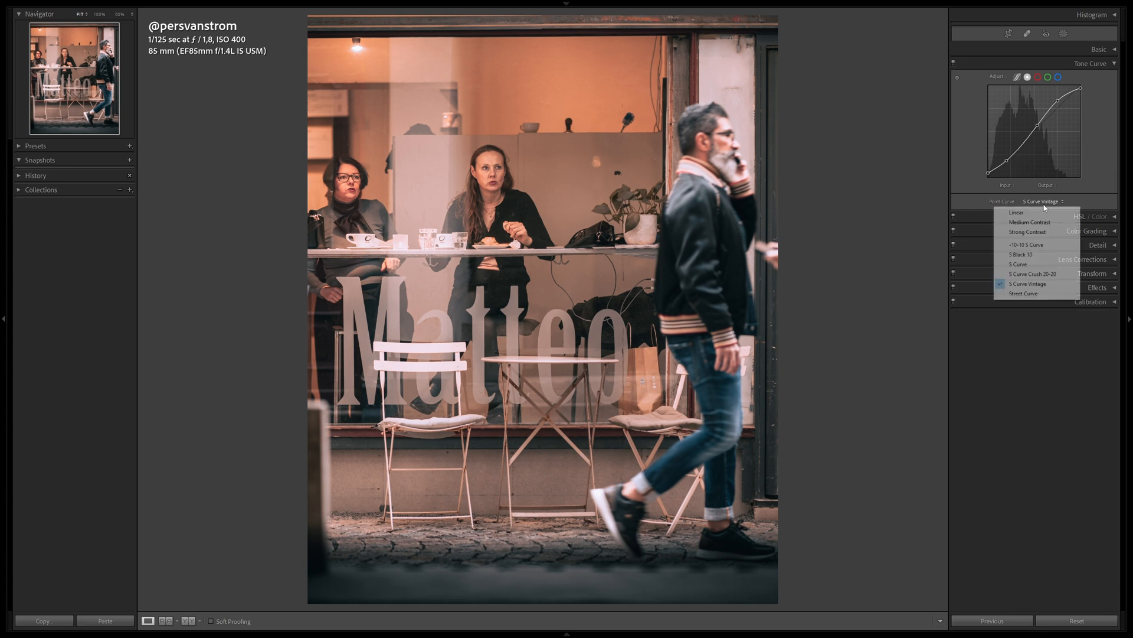
click(1034, 295)
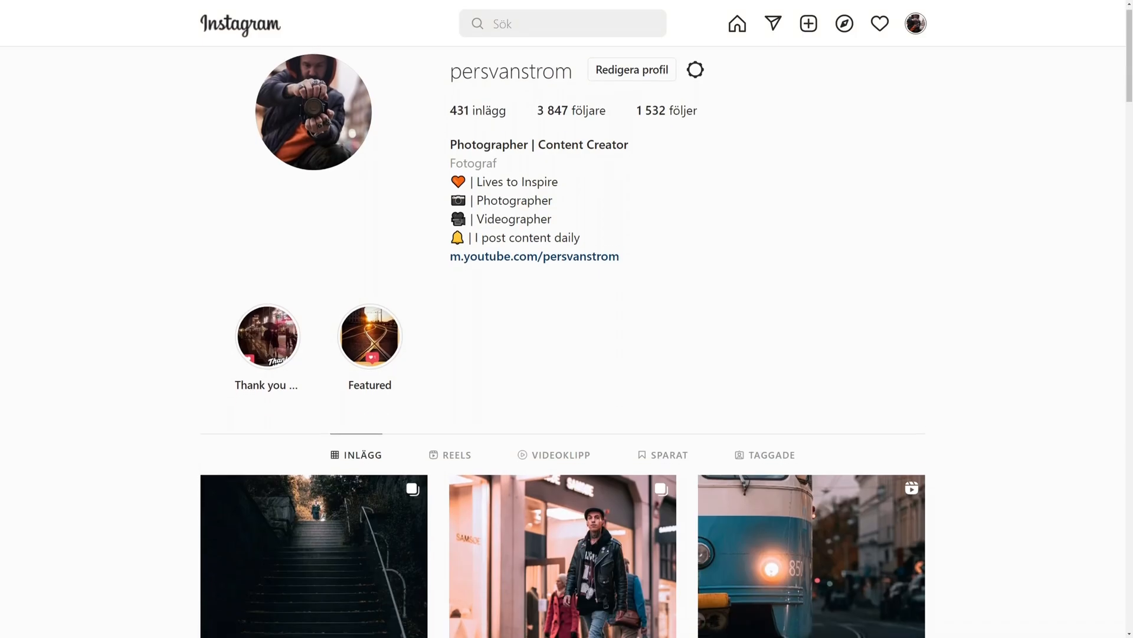
Switch to Instagram and browse the photo grid on the photographer's profile.
scroll(566, 319, down, 2)
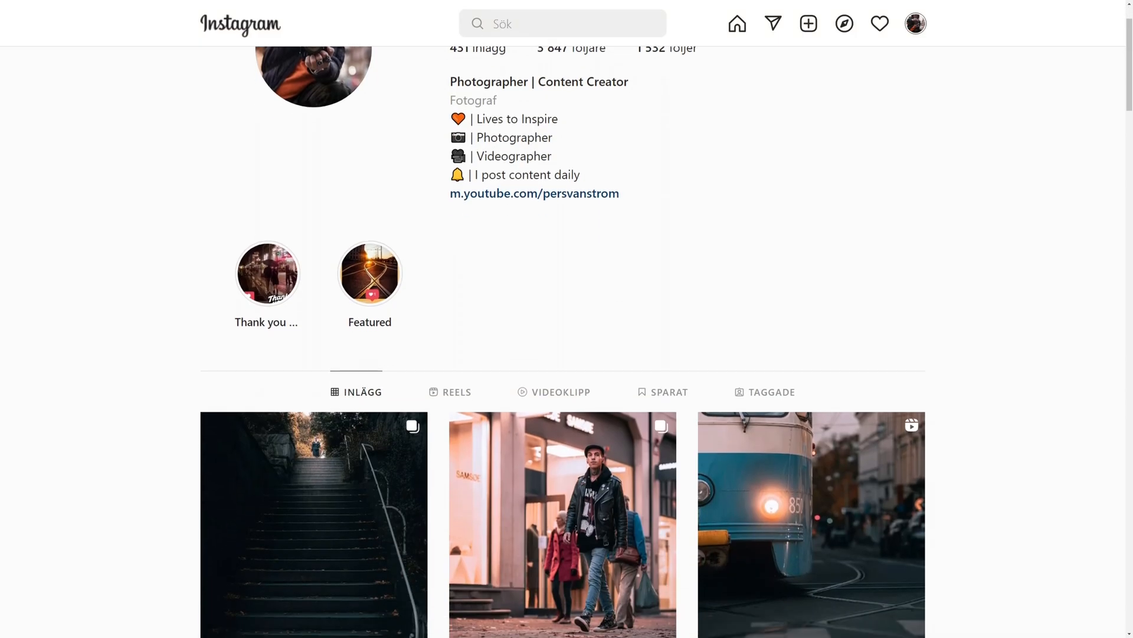
scroll(566, 318, down, 4)
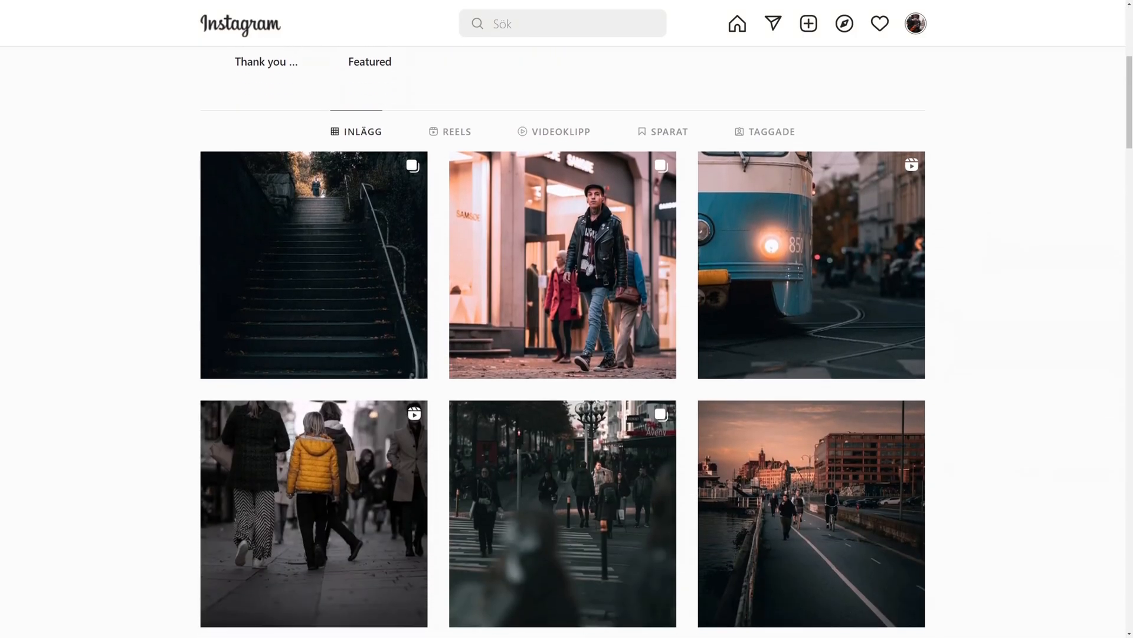
scroll(567, 319, down, 4)
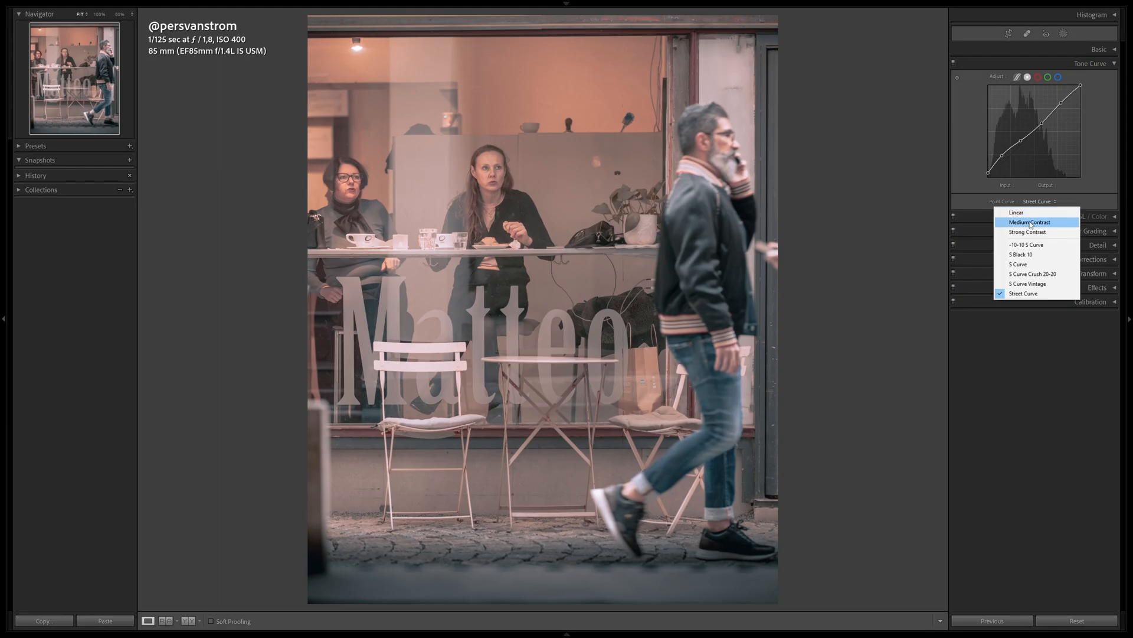
In Lightroom, compare the Medium Contrast and Strong Contrast point curve presets, returning to Medium Contrast.
click(1027, 219)
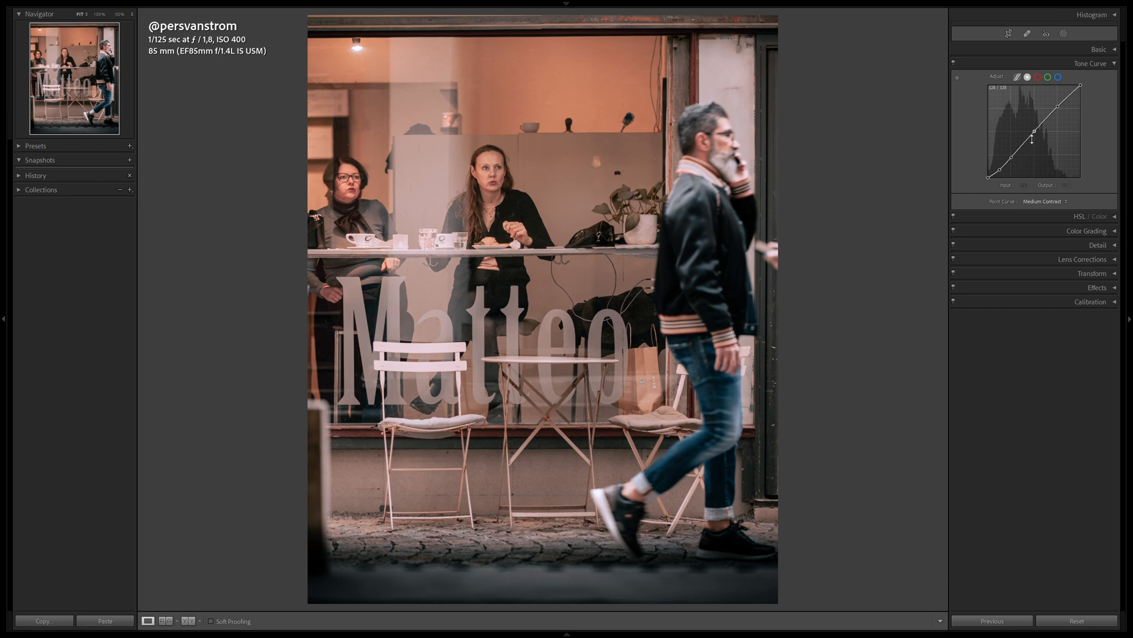
click(1001, 170)
click(1046, 202)
click(1040, 232)
click(1041, 202)
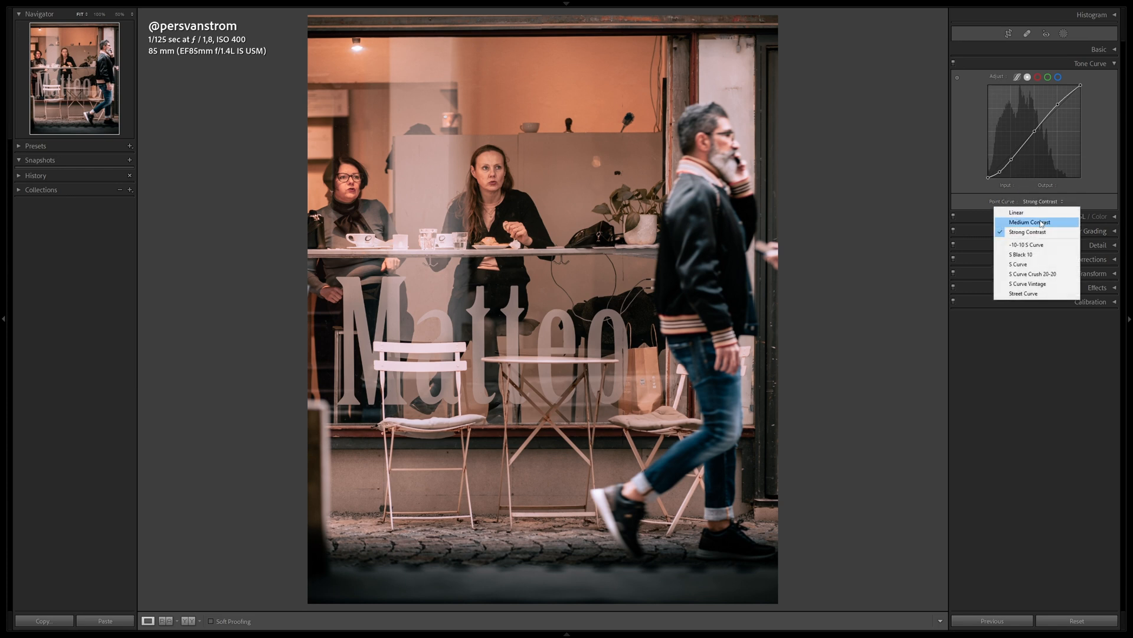
click(1042, 222)
Set the point curve preset to Linear, and apply Strong Contrast for comparison.
click(1039, 204)
click(1038, 211)
click(1034, 201)
click(1036, 229)
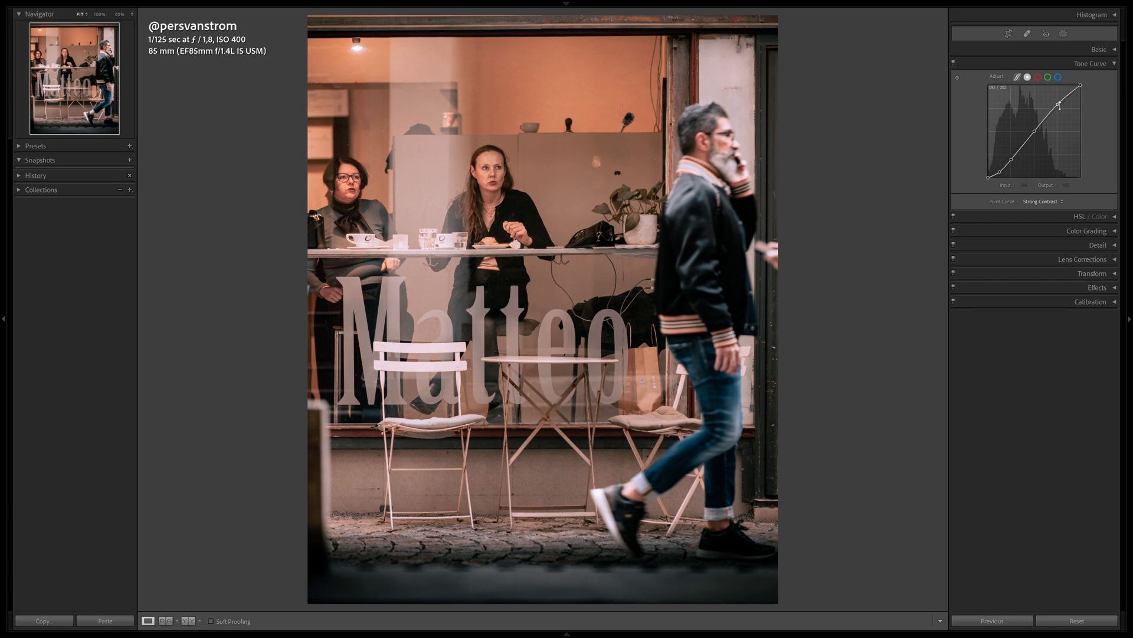
Return the point curve to Linear, and add three points on it at the midtones, highlights and shadows.
click(1043, 201)
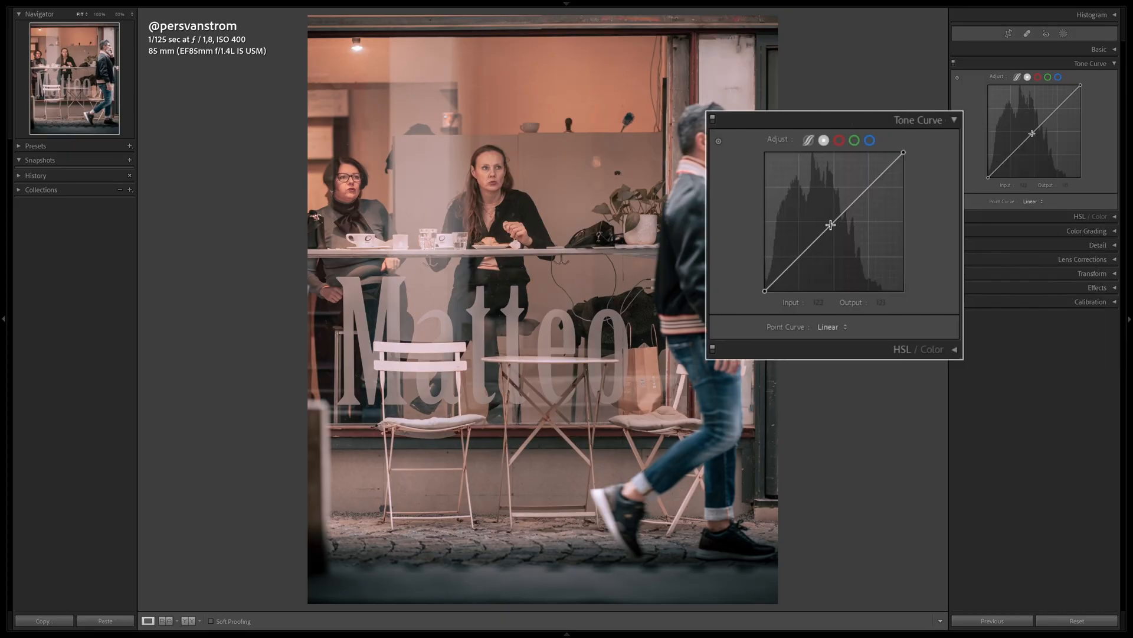
click(1030, 136)
click(1057, 108)
click(1006, 160)
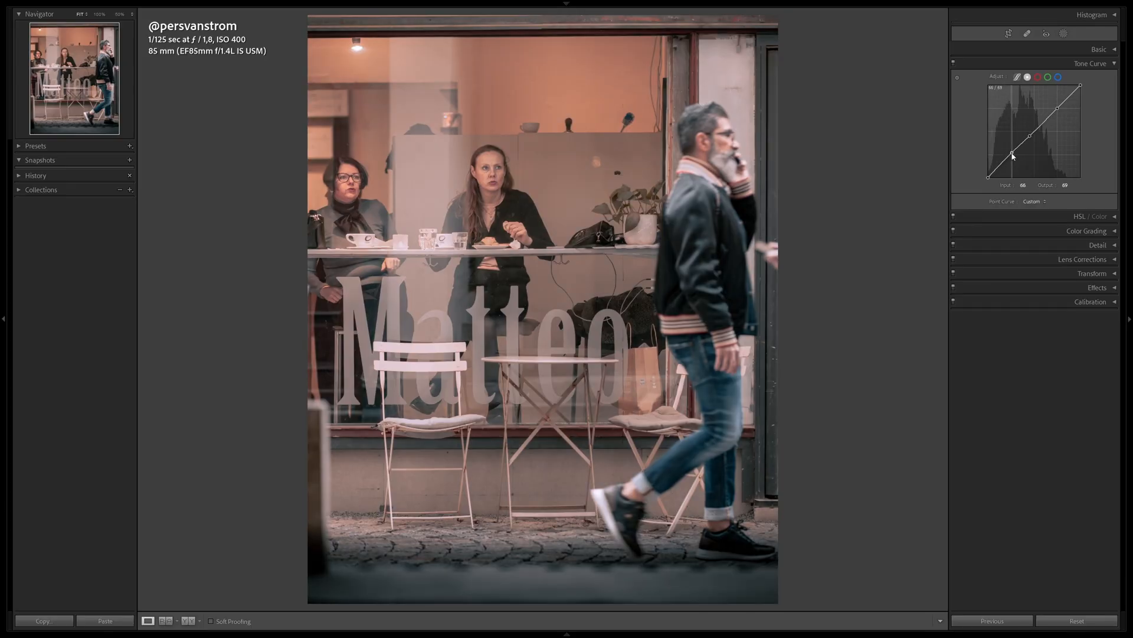
Shape an S-curve with the midtone point at 128/128, the highlight point raised and the shadow point lowered to 64/51.
drag(1013, 155, 1035, 130)
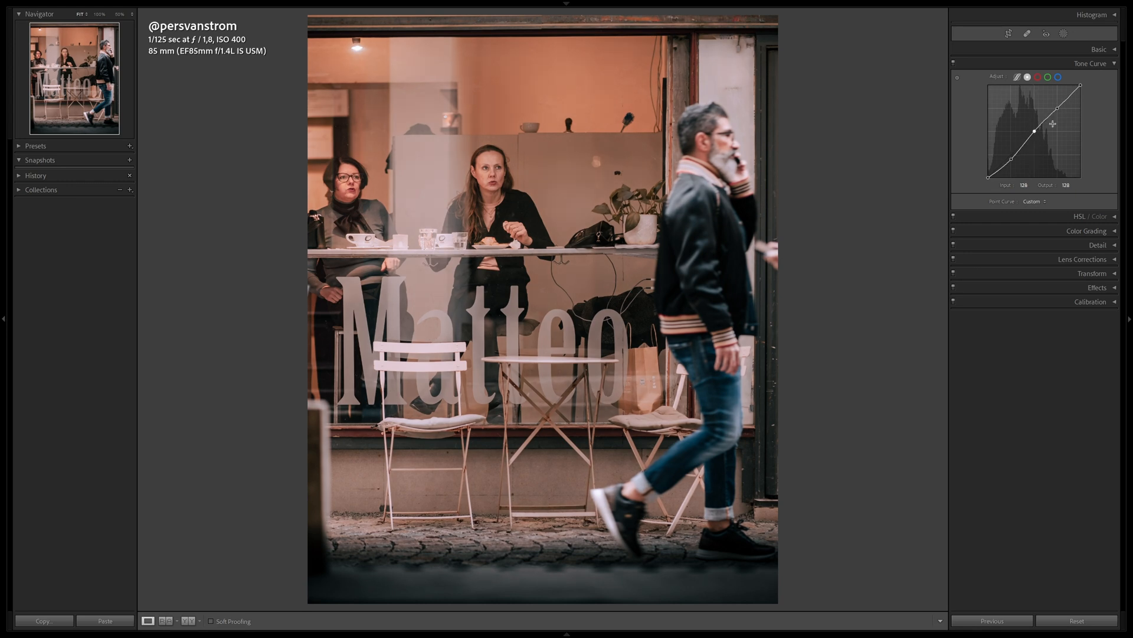
drag(1058, 107, 1057, 104)
click(1012, 159)
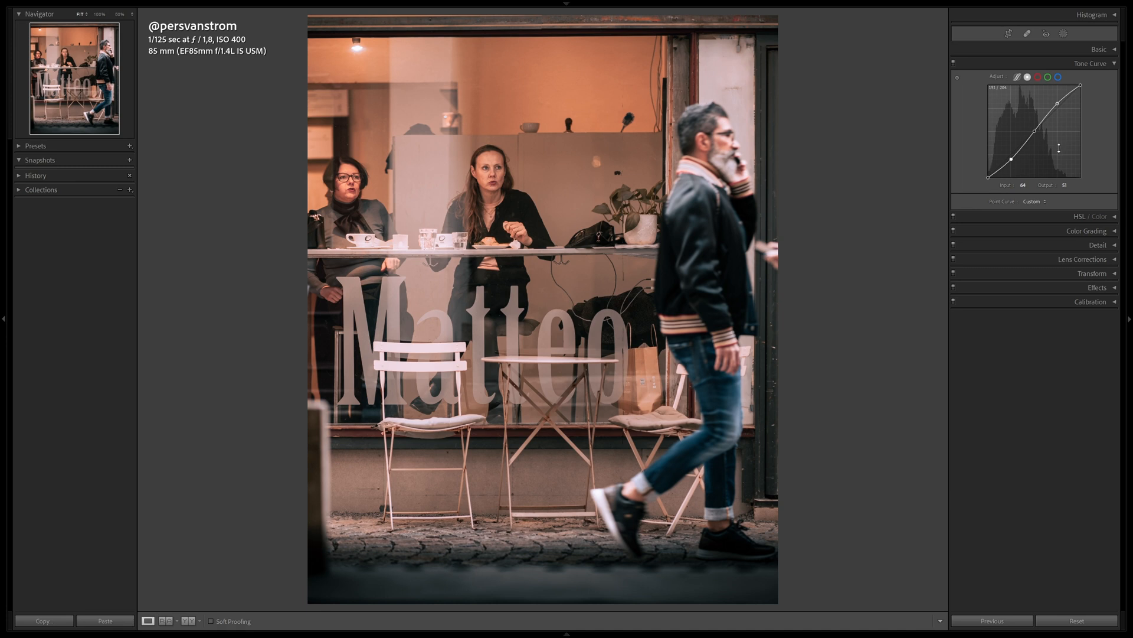
Bring the highlight and shadow points back onto the diagonal, and reset the tone curve.
drag(1057, 104, 1058, 108)
mouse_move(1010, 159)
mouse_down()
mouse_move(1014, 167)
mouse_move(1013, 158)
mouse_up()
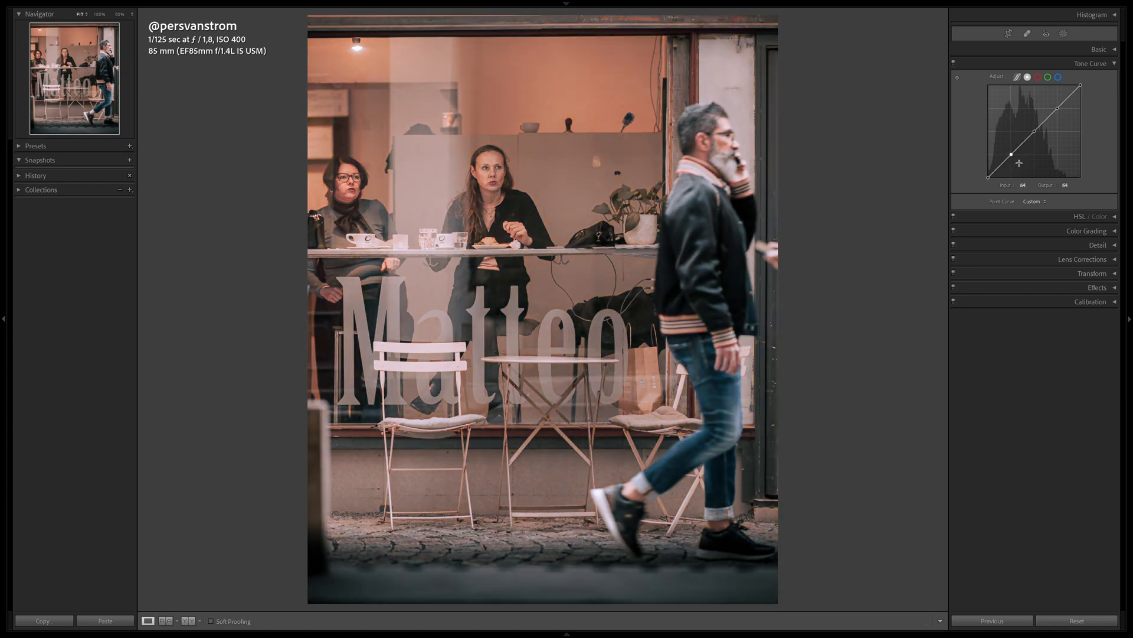
right_click(1022, 161)
click(1054, 177)
Move the white point to 140/255, add three points along the steep line, and return the white point to 255/255.
drag(1081, 86, 1039, 86)
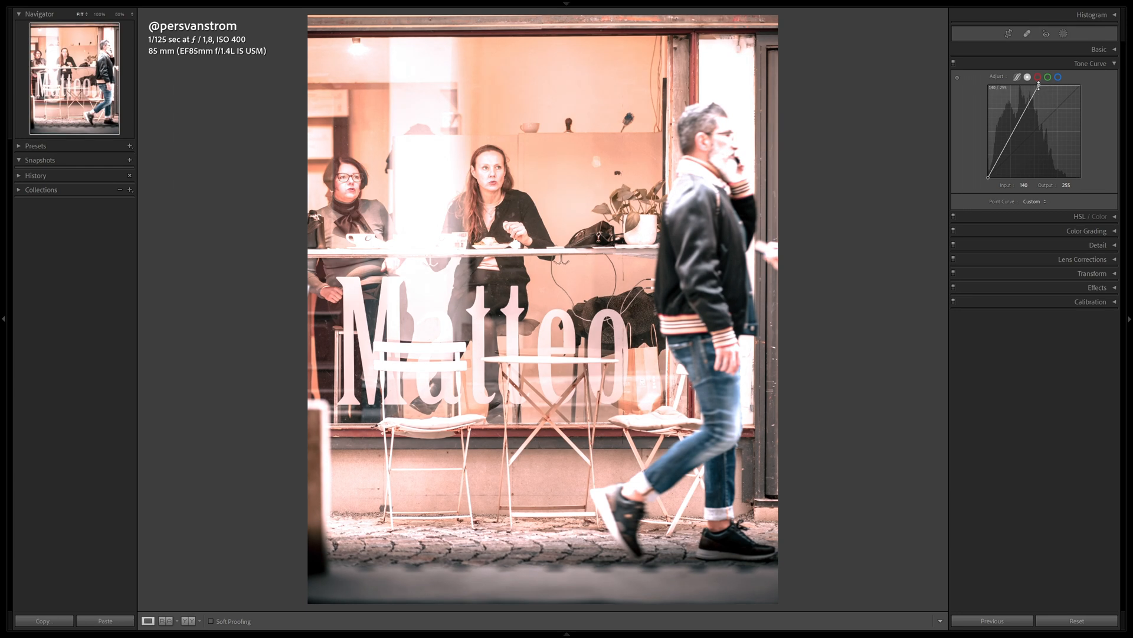
click(1001, 154)
click(1016, 126)
click(1030, 103)
drag(1038, 92, 1101, 80)
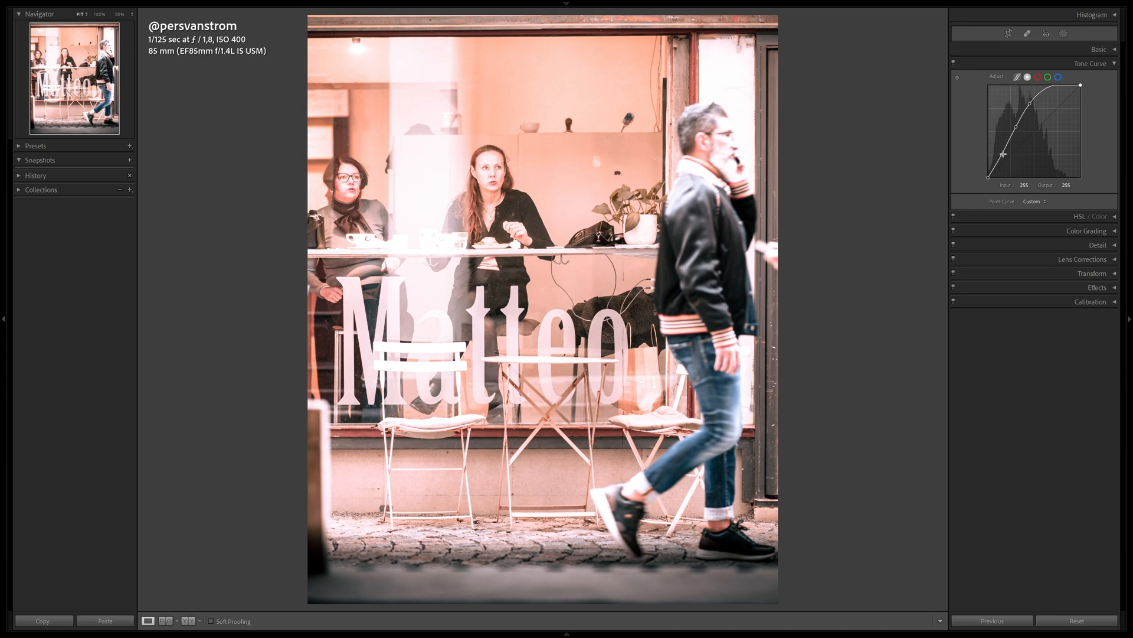
Lower the three points, placing the middle one at 77/77 and the upper one at 115/128, and compare the tone curve off and on.
drag(1004, 154, 1002, 168)
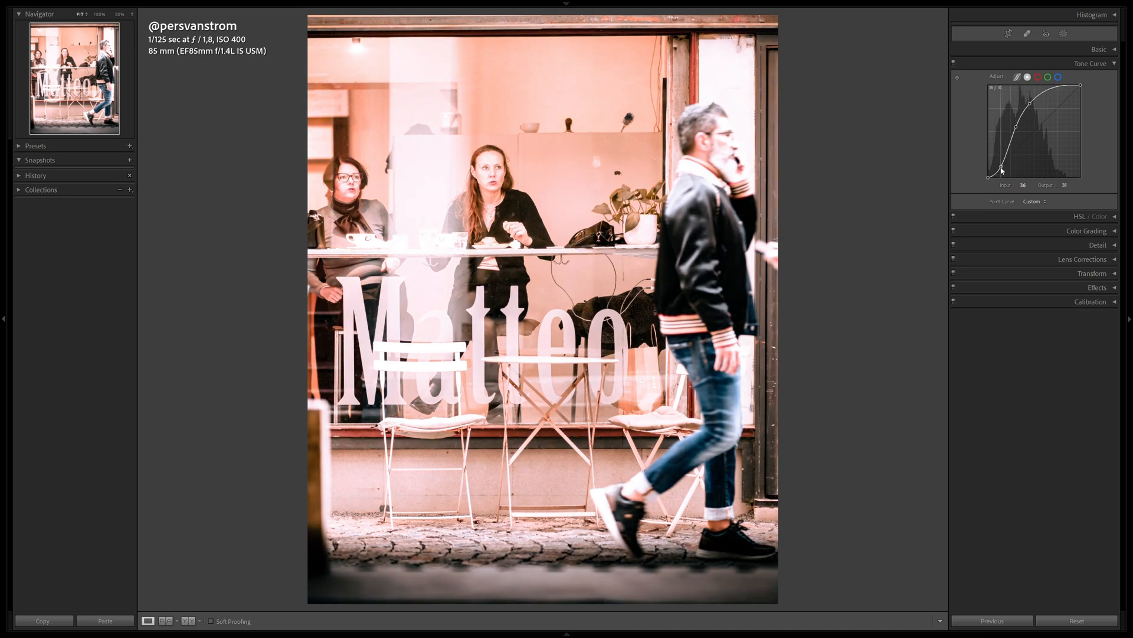
drag(1031, 105, 1016, 150)
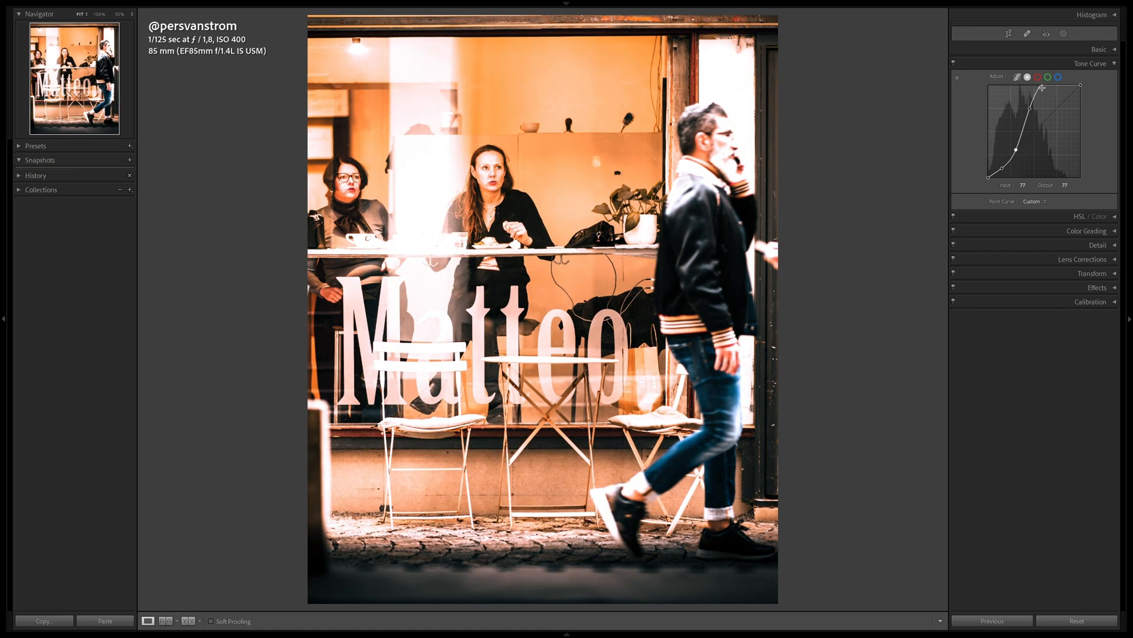
drag(1031, 108, 1030, 131)
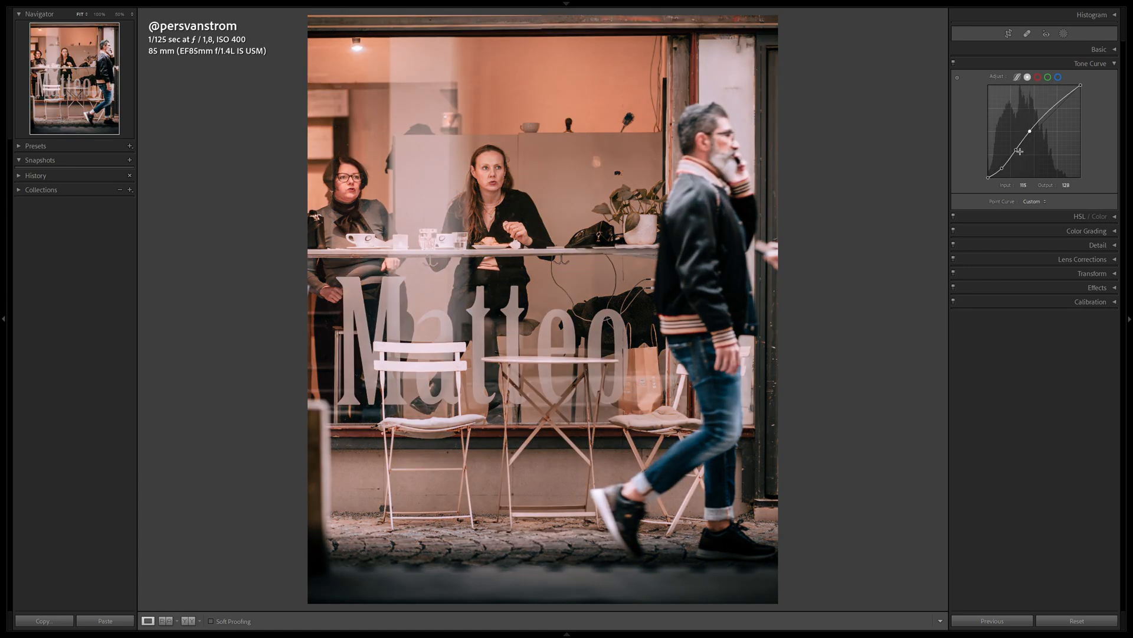
click(1003, 170)
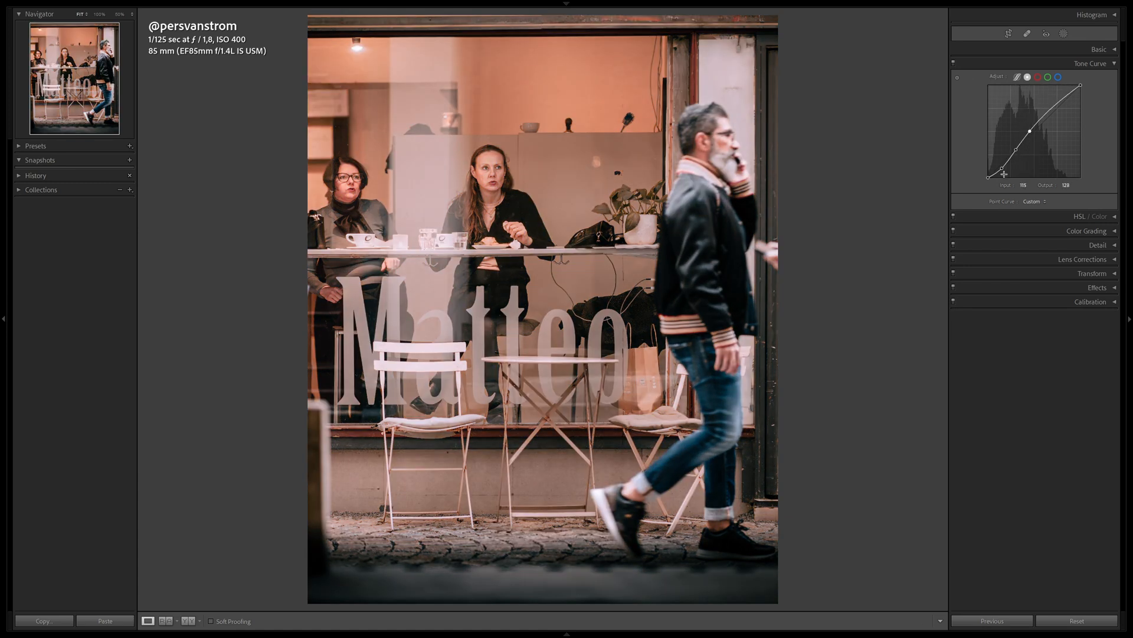
click(954, 62)
click(954, 62)
Add extra points in the shadows and highlights, and adjust the midtone point to refine the curve.
drag(1030, 132, 1036, 129)
drag(1012, 154, 1012, 159)
drag(1053, 108, 1054, 111)
click(1036, 128)
drag(1036, 128, 1044, 129)
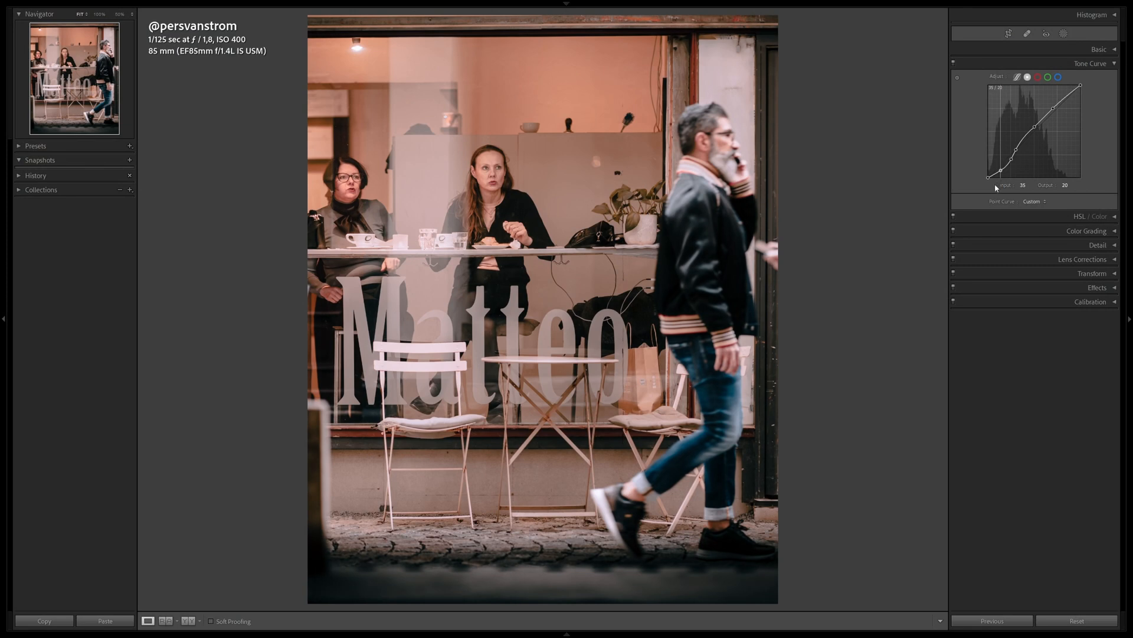
Lower the deep shadow point to 36/13, and compare the photo with the tone curve off and on.
mouse_move(1000, 170)
mouse_down()
mouse_move(1050, 118)
mouse_move(1002, 176)
mouse_up()
click(953, 63)
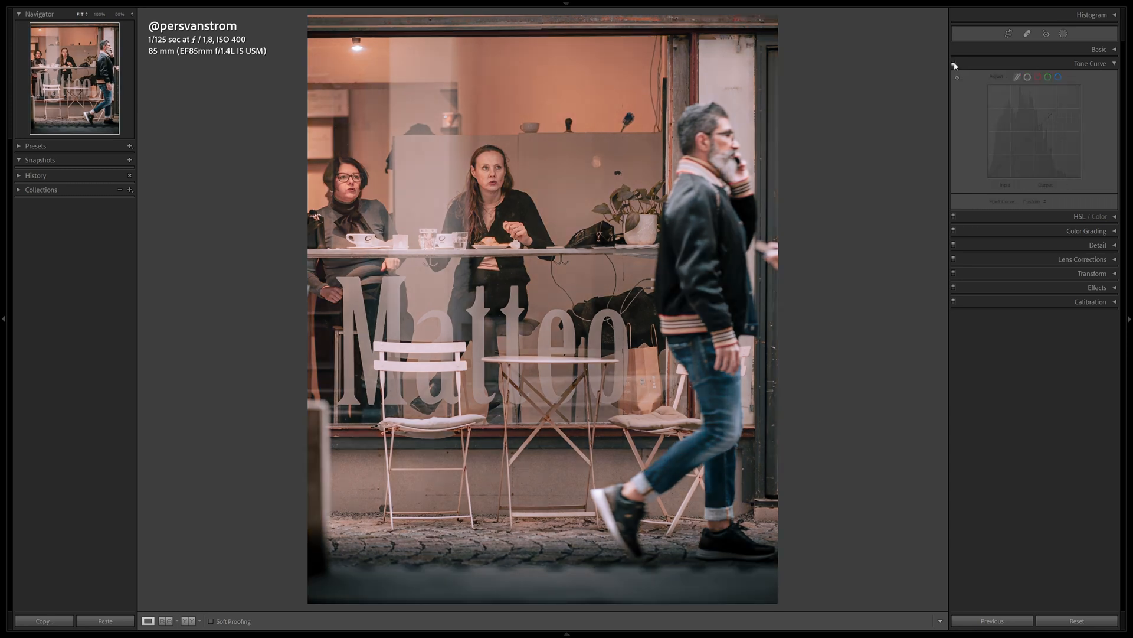
click(953, 62)
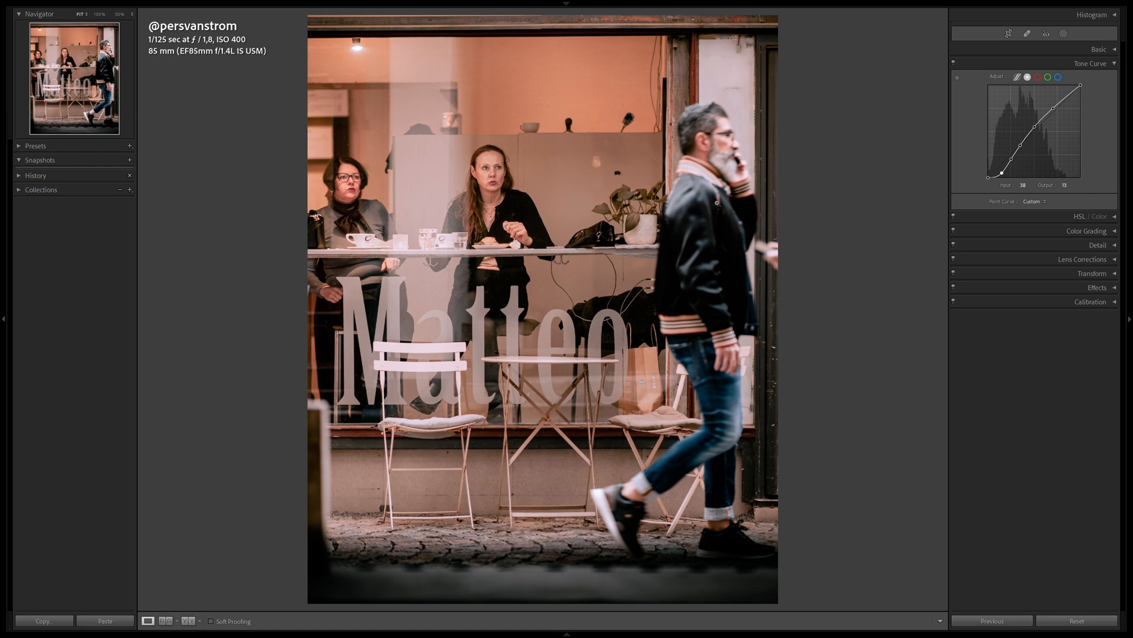
Raise the deep shadow point to soften the contrast, and place a point slightly below the middle of the blue channel curve.
drag(1003, 173, 1006, 161)
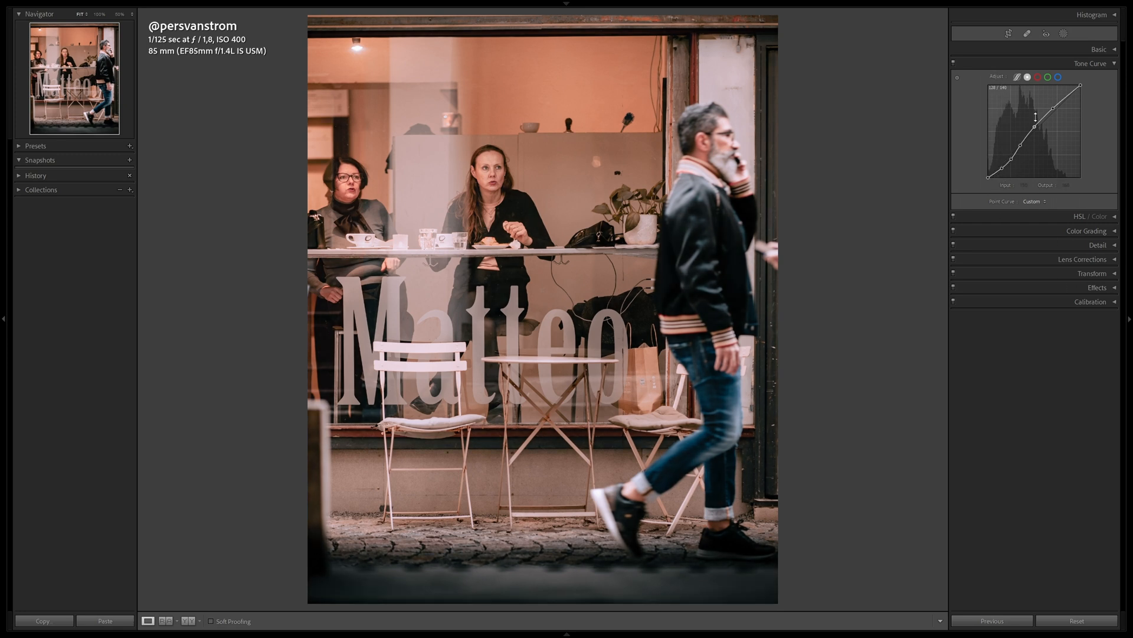
click(1037, 77)
click(1058, 78)
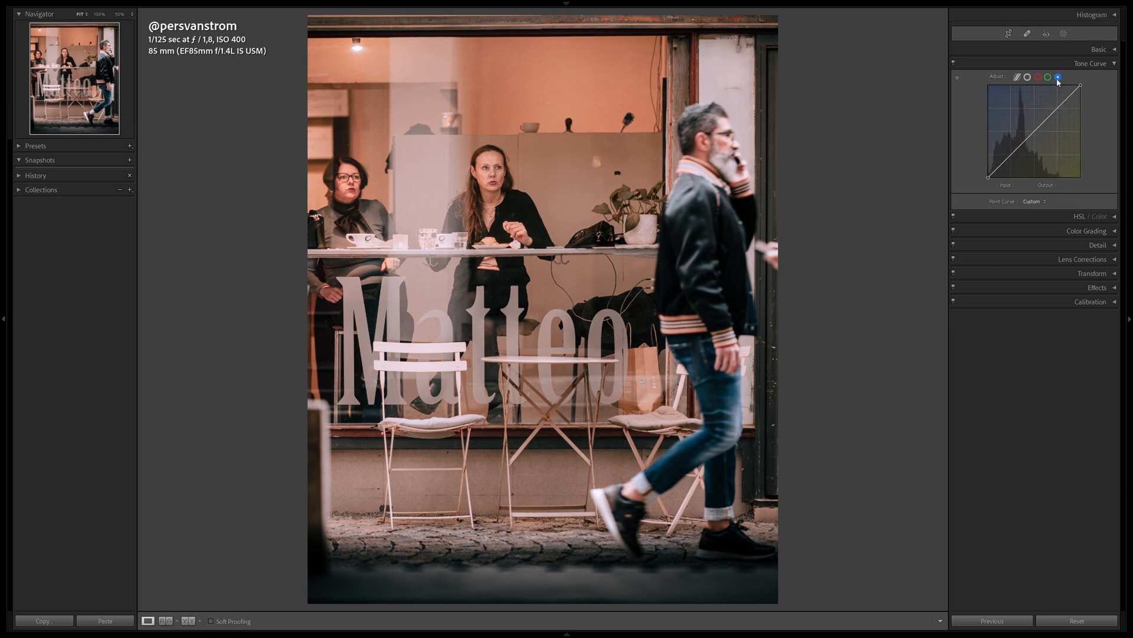
click(1036, 131)
drag(1036, 134, 1026, 142)
drag(1025, 141, 1025, 141)
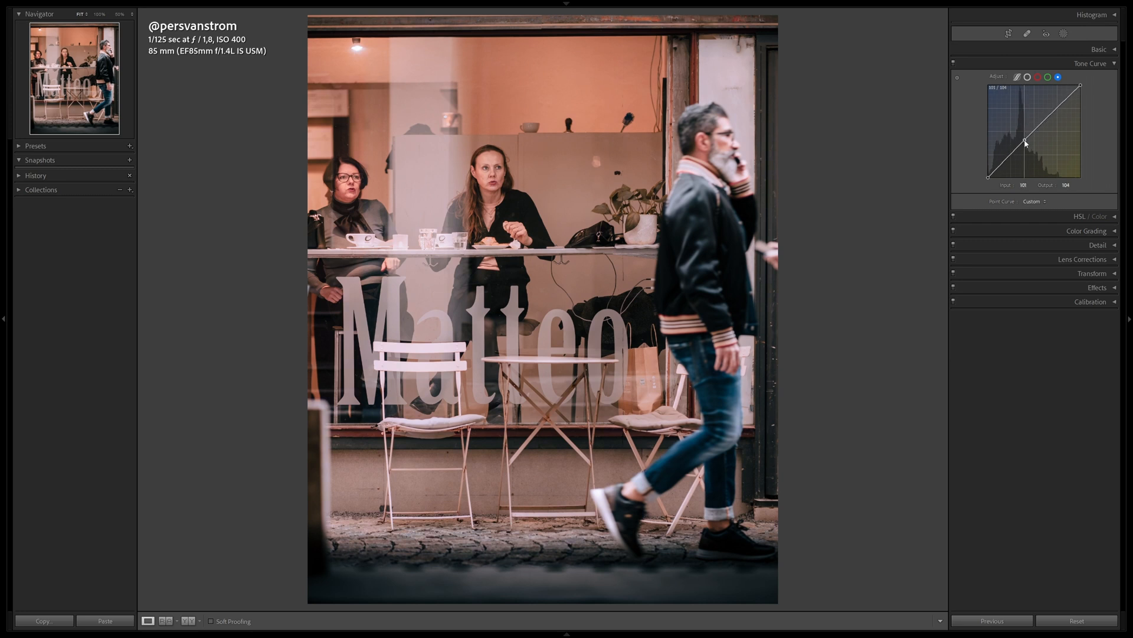
View the parametric curve, and compare the photo with the tone curve off and on.
click(1017, 77)
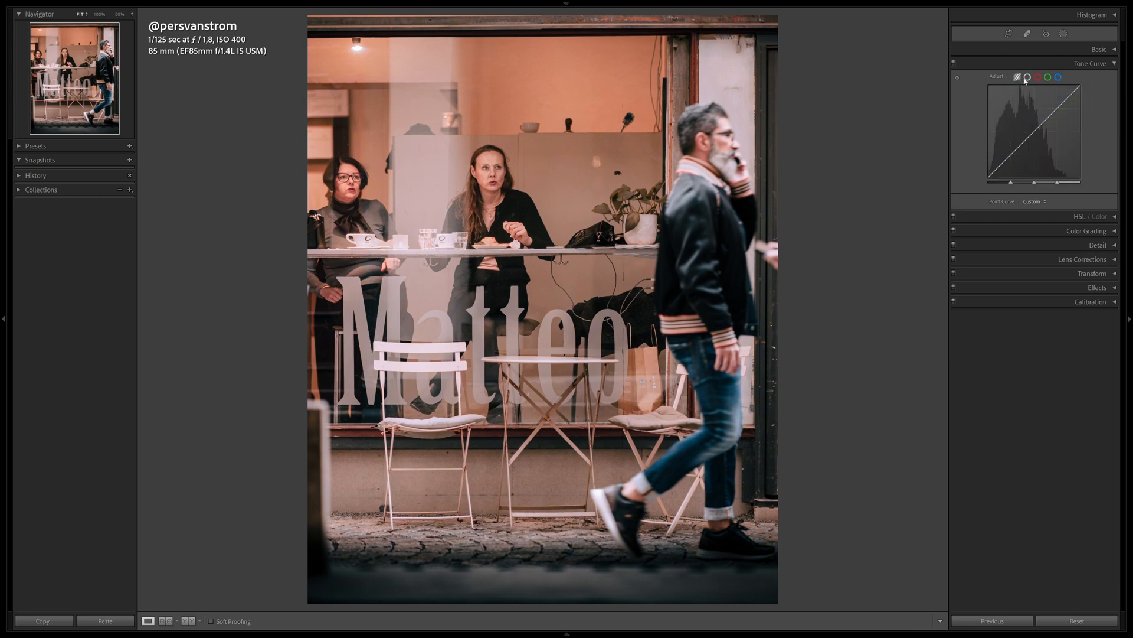
click(957, 77)
click(958, 77)
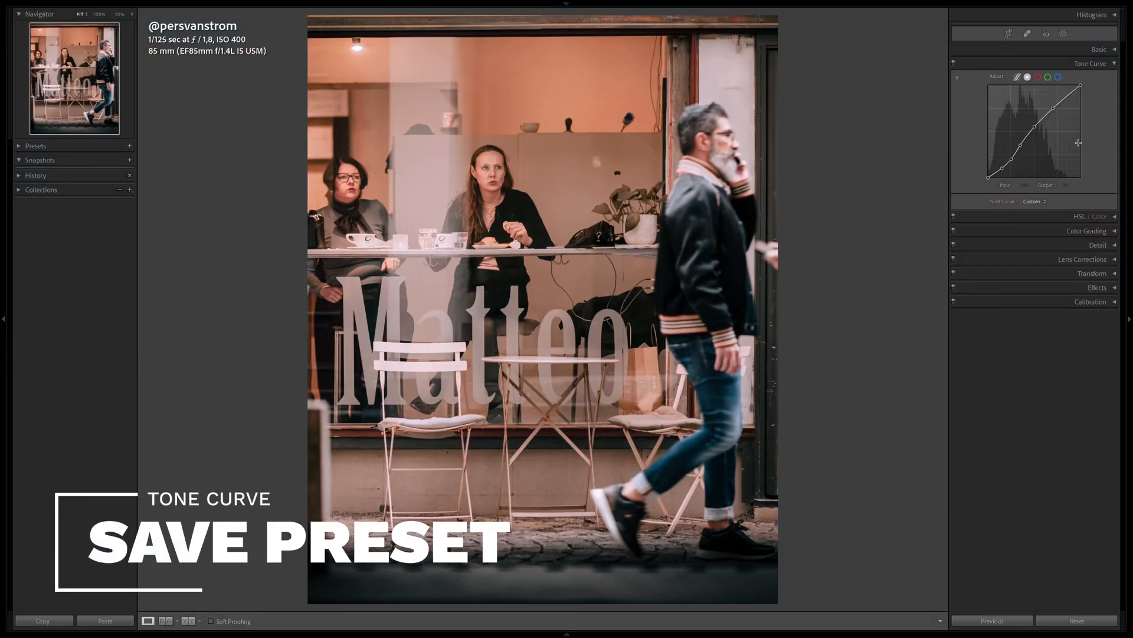
Save the custom point curve as a preset named Magic tonecurve, and check the list of point curve presets.
click(1038, 202)
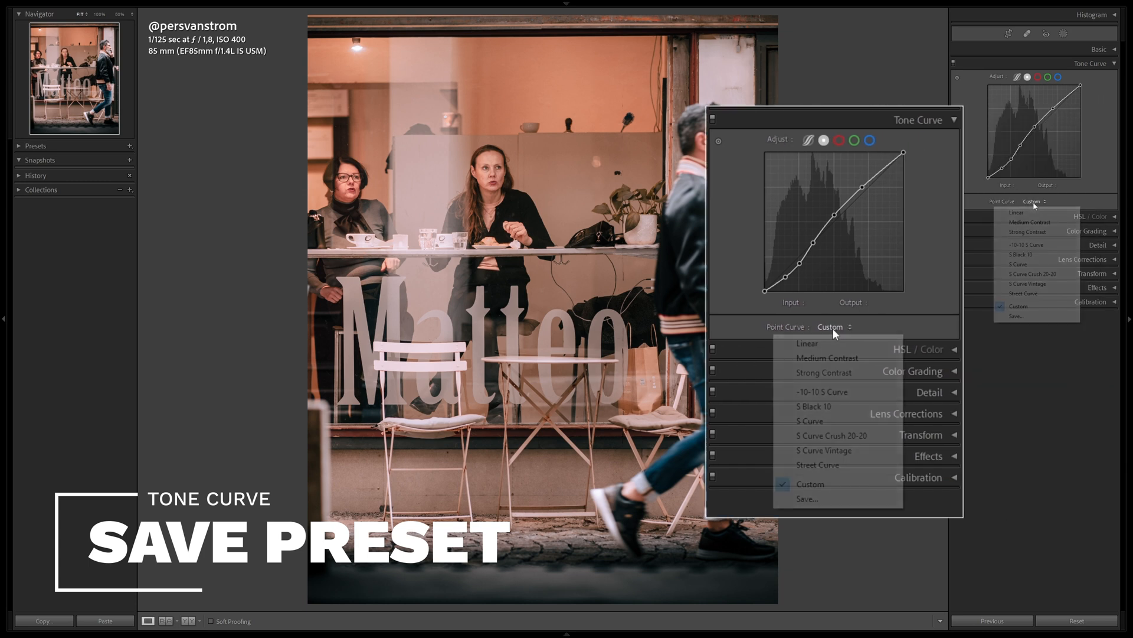
click(1030, 316)
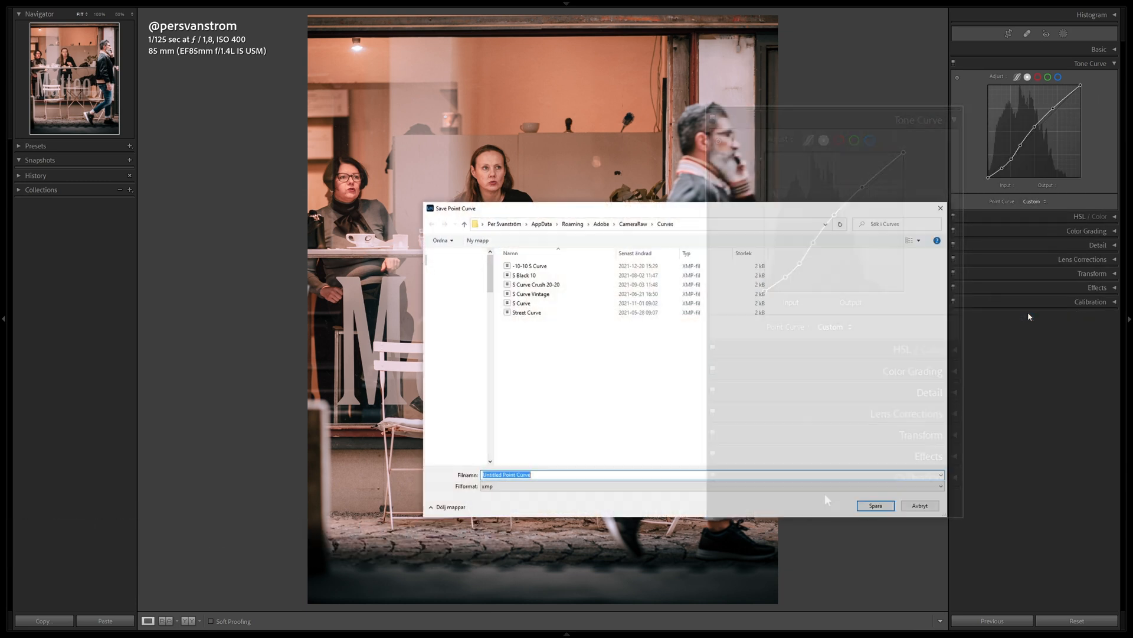
text(Mag)
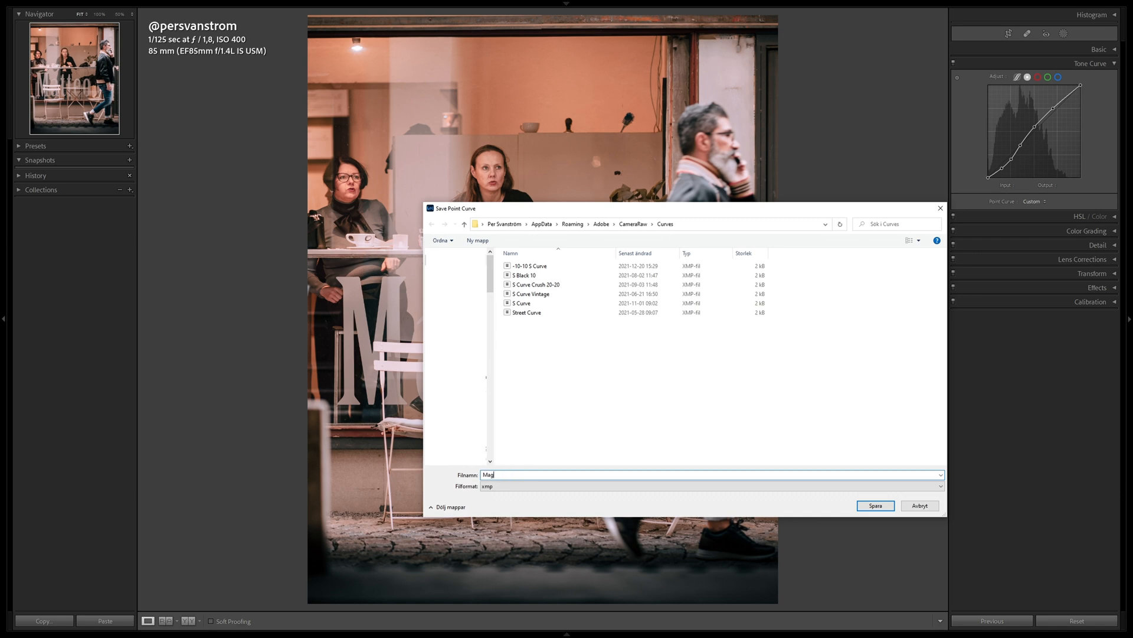
text(ic tonecurve)
key(Return)
click(1042, 202)
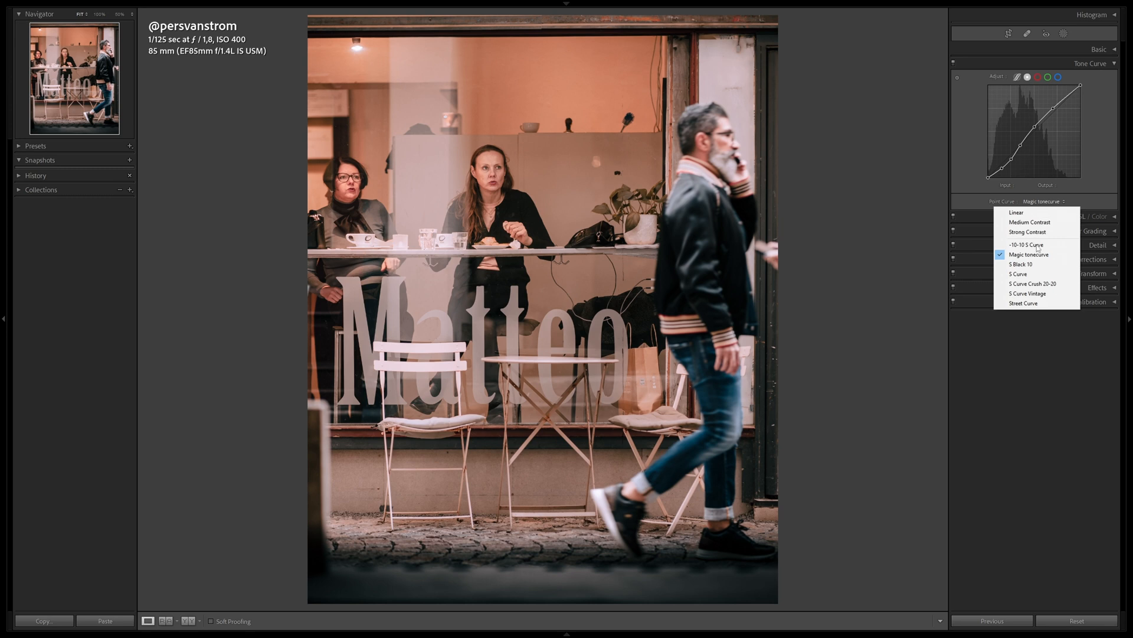